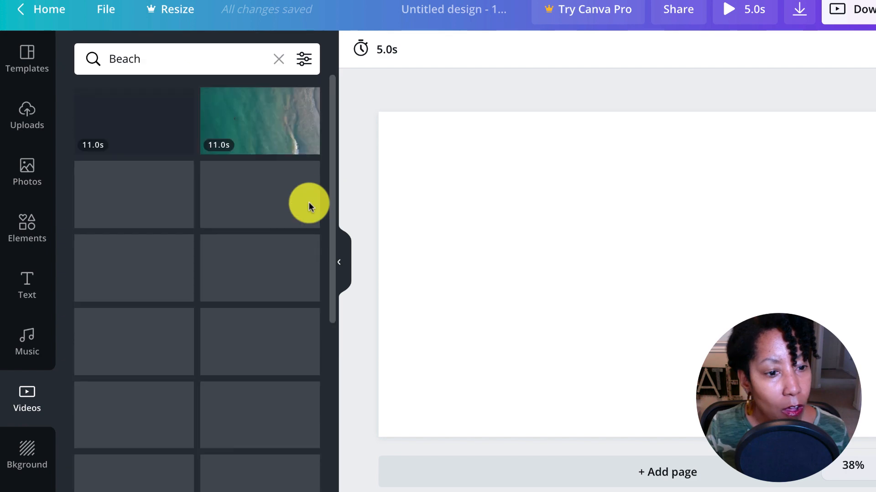
Add the free 8.0s ocean waves clip from the Beach video results and enlarge it to fill the whole page
{"action": "scroll", "coordinate": [295, 208], "scroll_direction": "down", "scroll_amount": 1}
{"action": "scroll", "coordinate": [295, 208], "scroll_direction": "down", "scroll_amount": 6}
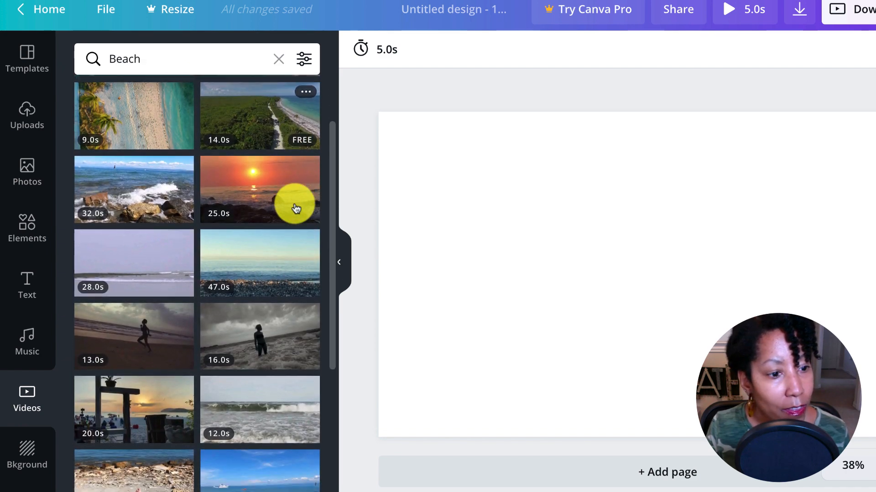
{"action": "scroll", "coordinate": [296, 209], "scroll_direction": "down", "scroll_amount": 10}
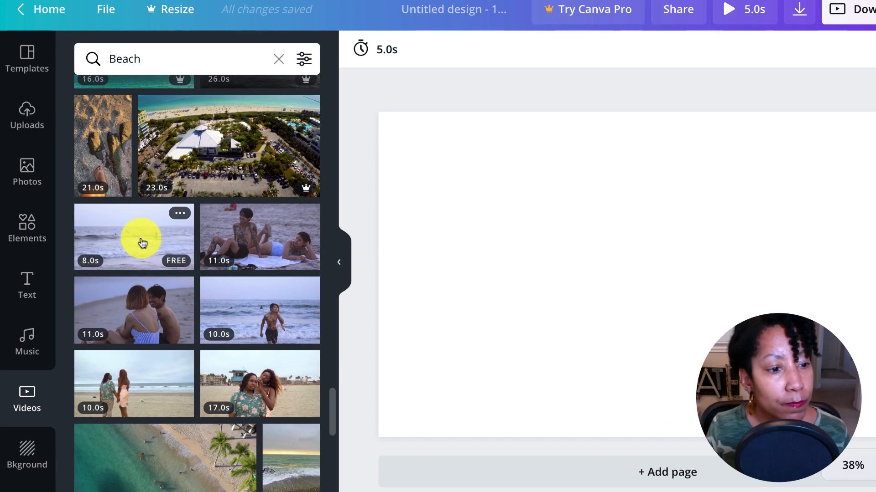
{"action": "left_click", "coordinate": [141, 238]}
{"action": "left_click_drag", "start_coordinate": [433, 142], "coordinate": [377, 111]}
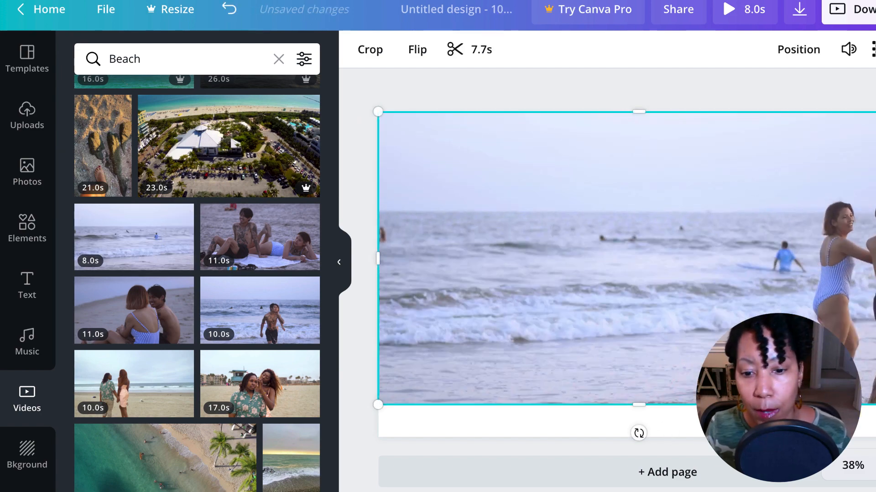
{"action": "left_click_drag", "start_coordinate": [875, 405], "coordinate": [875, 438]}
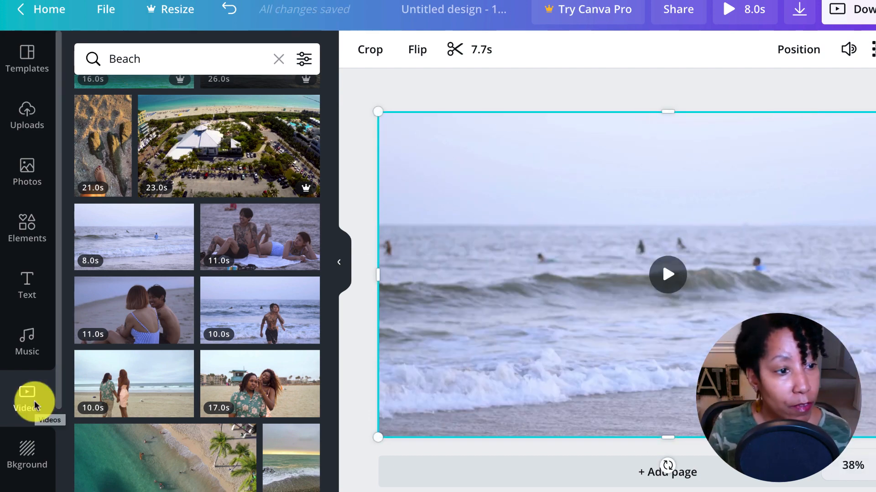
Place the uploaded black "Life's a Beach" T-shirt image over the video, enlarge it to nearly page height and centre it
{"action": "left_click", "coordinate": [27, 117]}
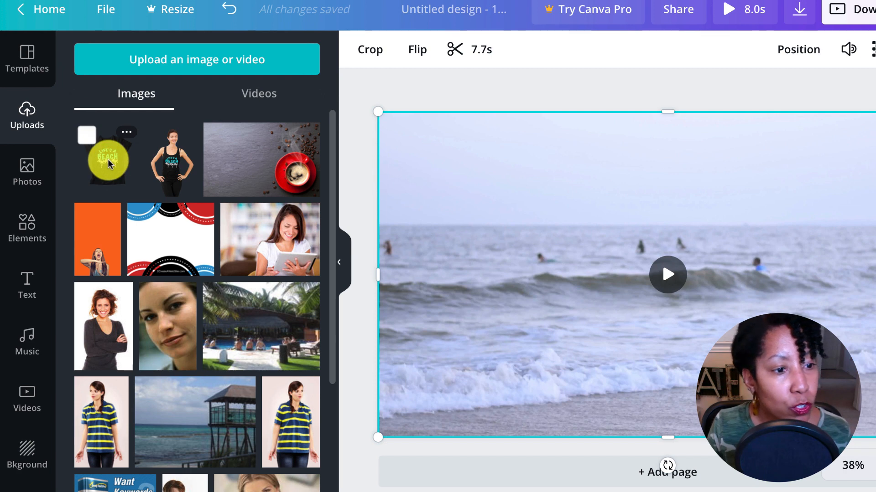
{"action": "left_click", "coordinate": [109, 176]}
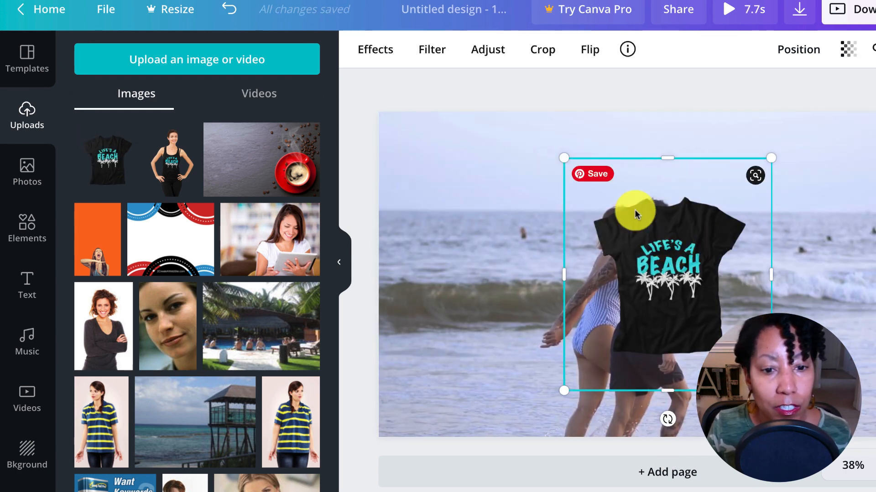
{"action": "left_click_drag", "start_coordinate": [564, 157], "coordinate": [428, 78]}
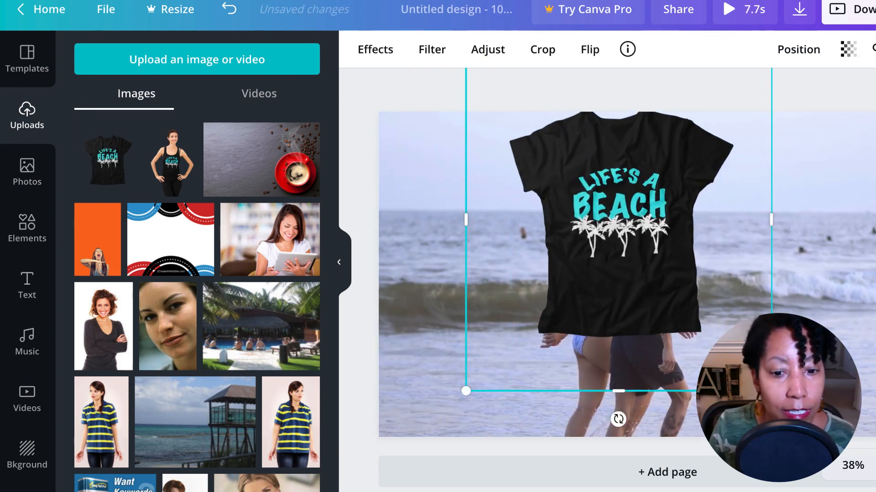
{"action": "left_click_drag", "start_coordinate": [771, 390], "coordinate": [875, 491]}
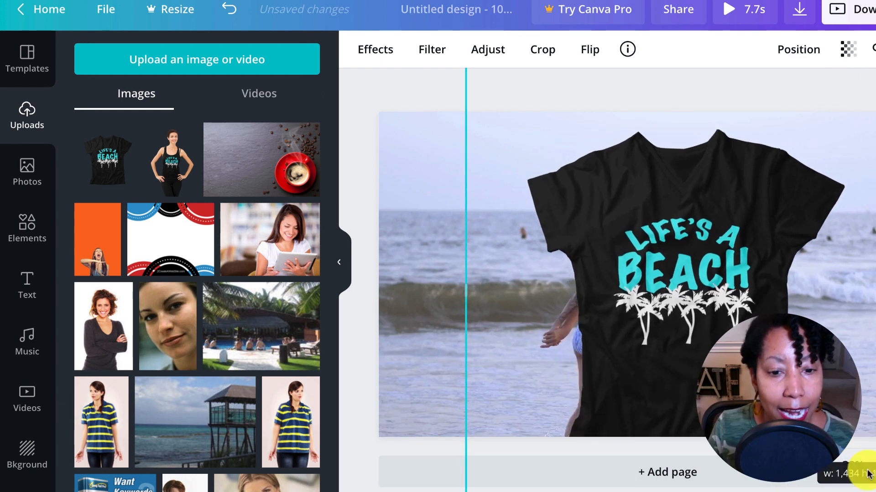
{"action": "left_click_drag", "start_coordinate": [740, 369], "coordinate": [725, 345]}
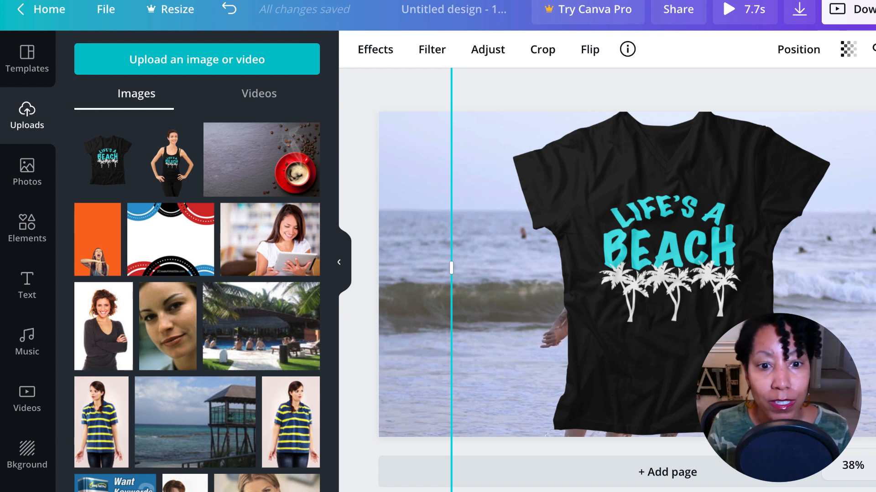
{"action": "left_click_drag", "start_coordinate": [717, 269], "coordinate": [715, 266]}
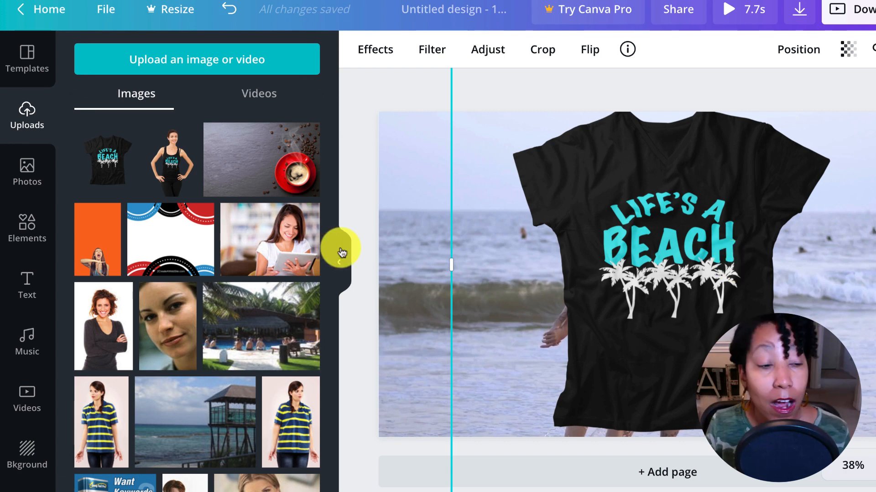
Add the recently used pink "WOW!" text style to the page and change its wording to "CLICK TO BUY!"
{"action": "left_click", "coordinate": [28, 279]}
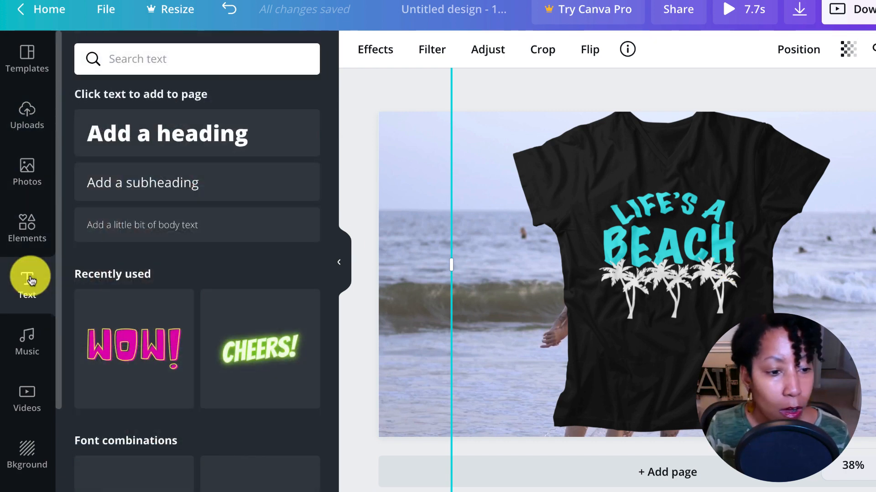
{"action": "left_click", "coordinate": [137, 348]}
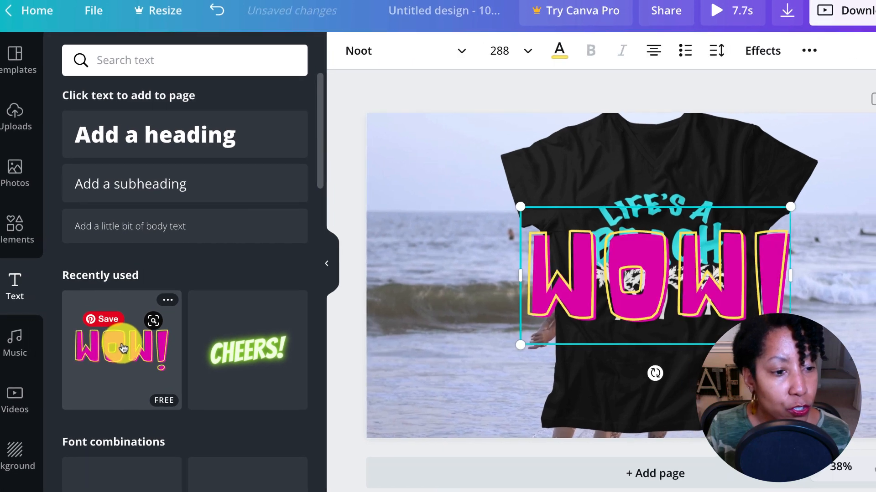
{"action": "double_click", "coordinate": [565, 319]}
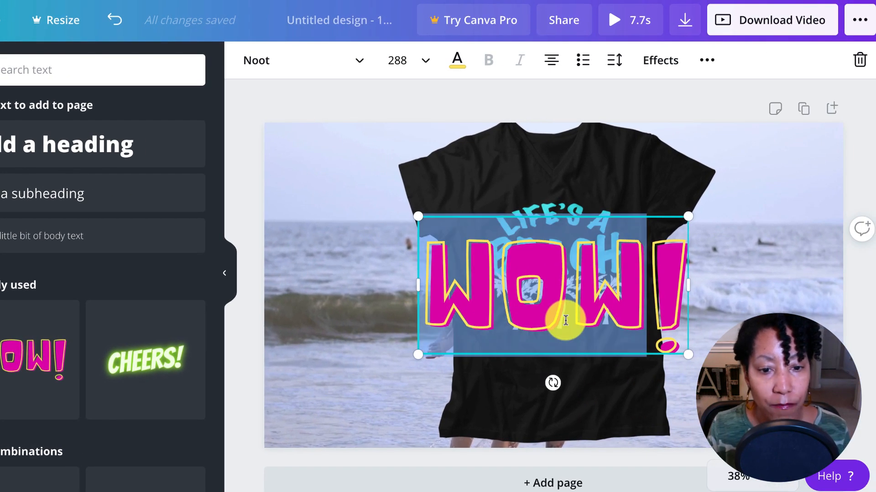
{"action": "type", "text": "CLICK"}
{"action": "type", "text": " TO BUY"}
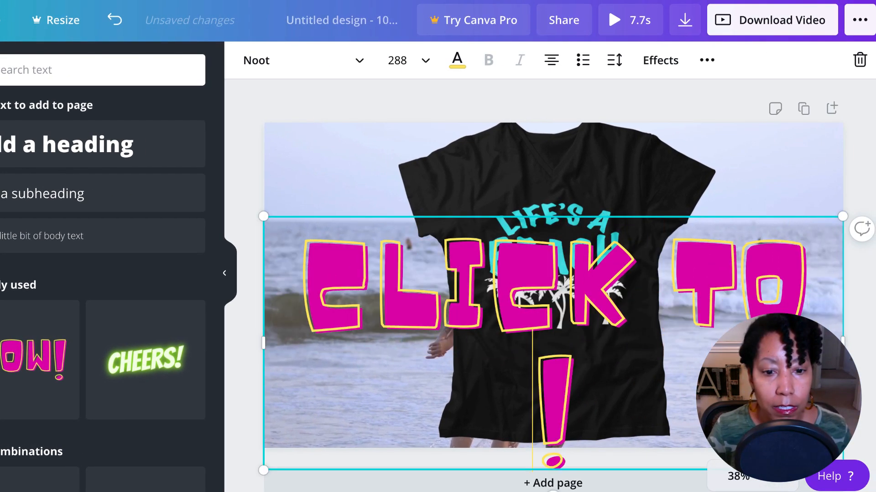
Set the "CLICK TO BUY!" text size to 144 and move it below the palm trees on the lower part of the shirt
{"action": "key", "text": "ctrl+a"}
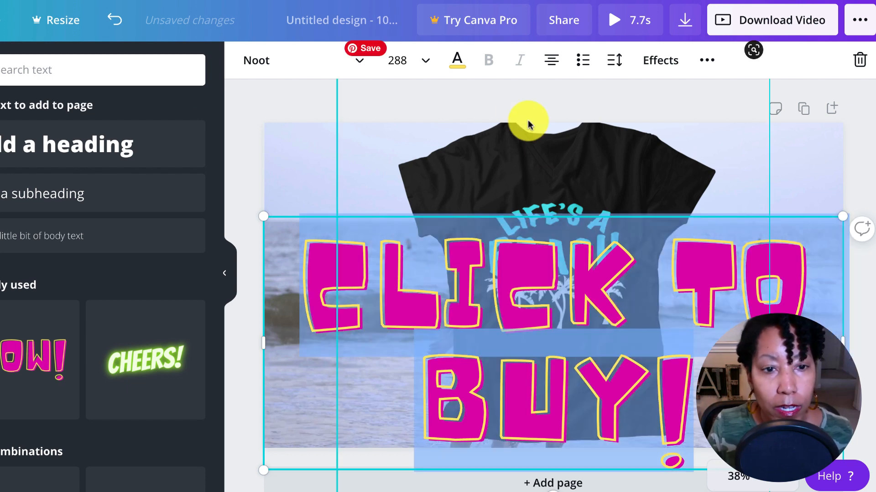
{"action": "left_click", "coordinate": [426, 64]}
{"action": "scroll", "coordinate": [422, 196], "scroll_direction": "down", "scroll_amount": 10}
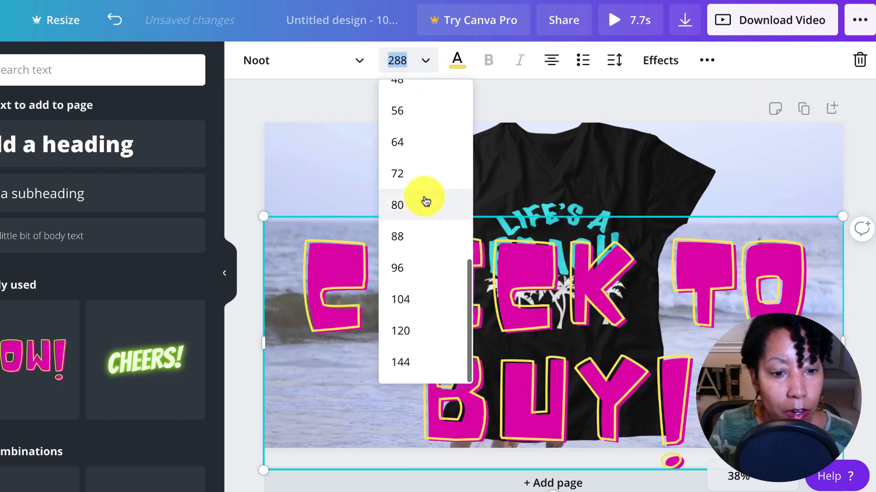
{"action": "left_click", "coordinate": [409, 364]}
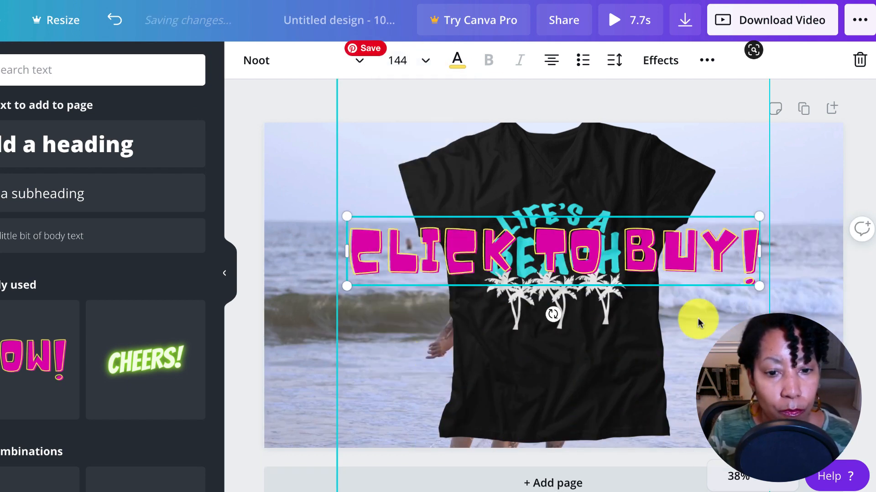
{"action": "left_click_drag", "start_coordinate": [673, 272], "coordinate": [674, 385]}
{"action": "left_click", "coordinate": [598, 312]}
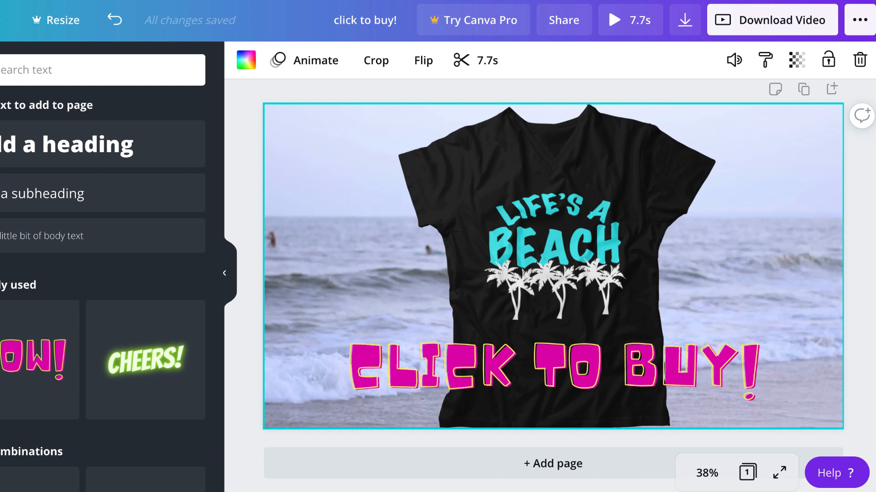
Look through the Beach video results to compare the free and Pro background clips
{"action": "left_click", "coordinate": [547, 253]}
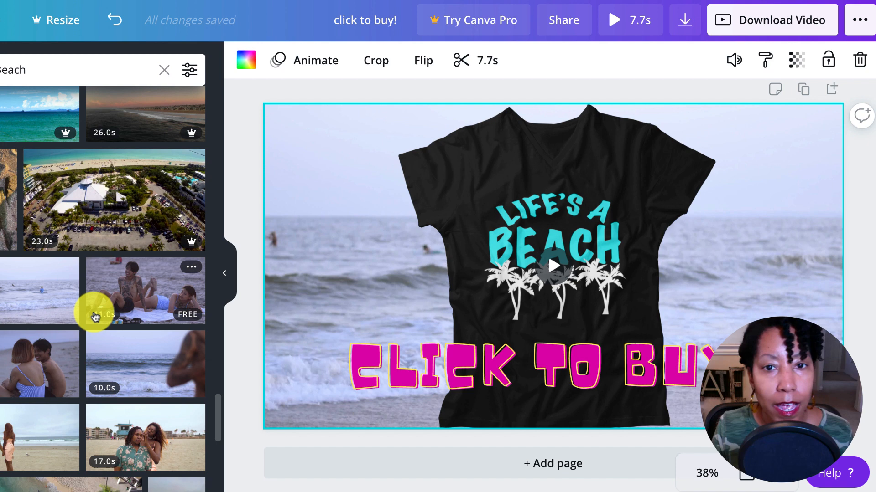
{"action": "scroll", "coordinate": [94, 313], "scroll_direction": "down", "scroll_amount": 10}
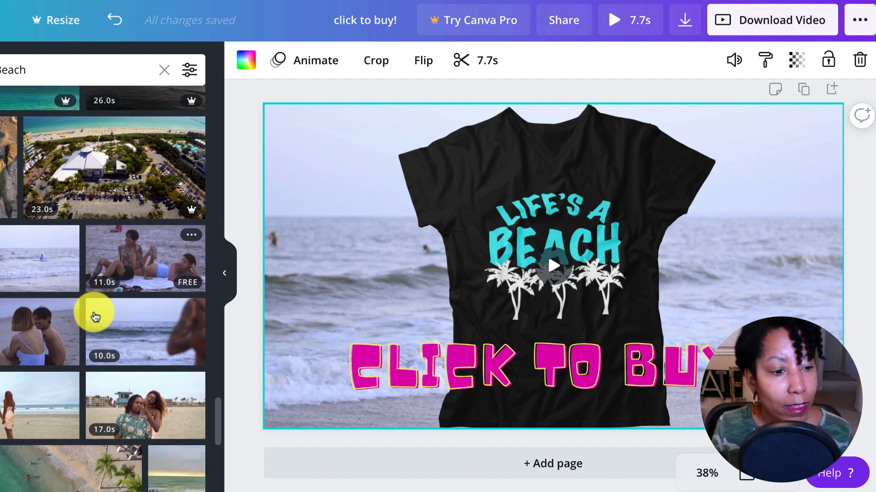
{"action": "scroll", "coordinate": [94, 315], "scroll_direction": "down", "scroll_amount": 7}
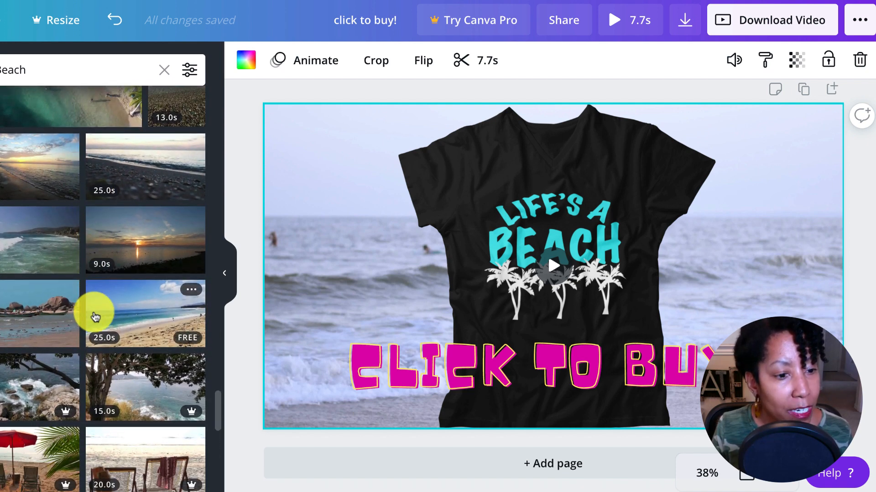
{"action": "scroll", "coordinate": [95, 316], "scroll_direction": "down", "scroll_amount": 4}
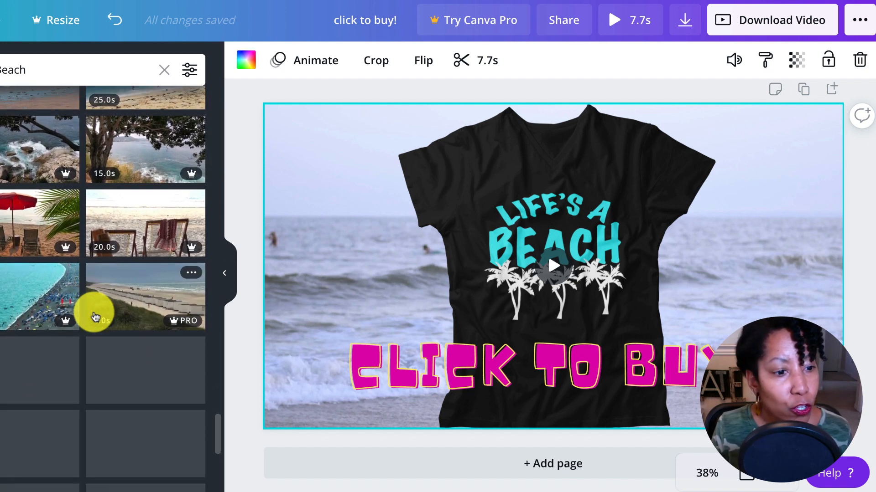
{"action": "scroll", "coordinate": [96, 315], "scroll_direction": "down", "scroll_amount": 3}
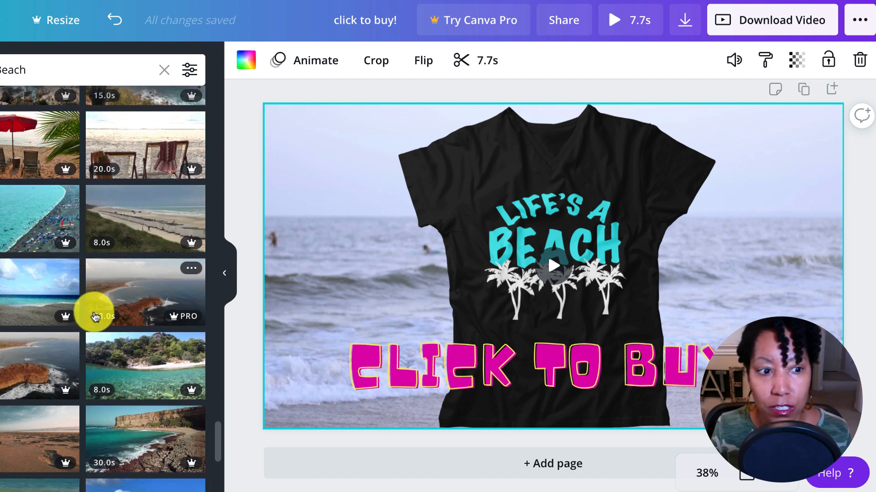
{"action": "scroll", "coordinate": [94, 315], "scroll_direction": "down", "scroll_amount": 1}
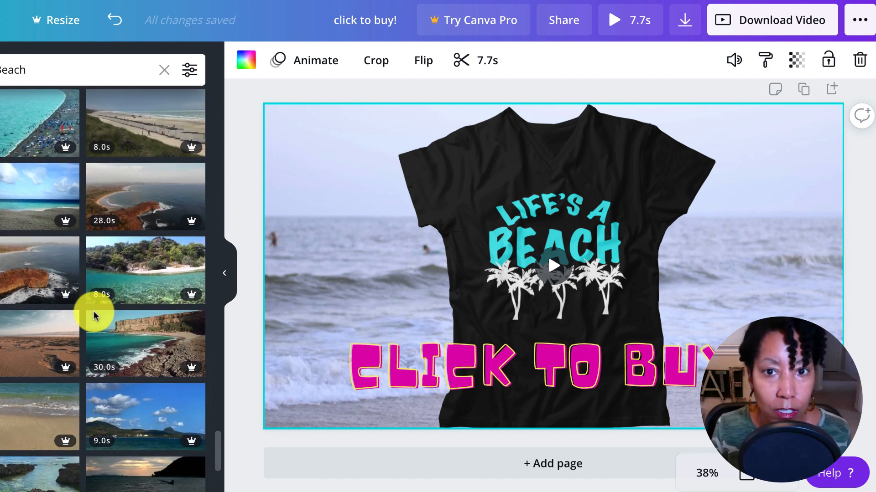
{"action": "scroll", "coordinate": [94, 314], "scroll_direction": "down", "scroll_amount": 4}
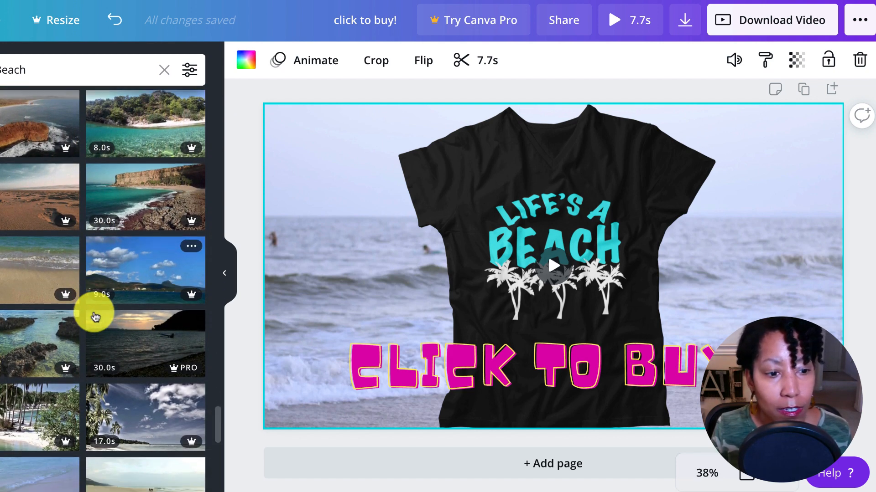
{"action": "scroll", "coordinate": [95, 316], "scroll_direction": "down", "scroll_amount": 5}
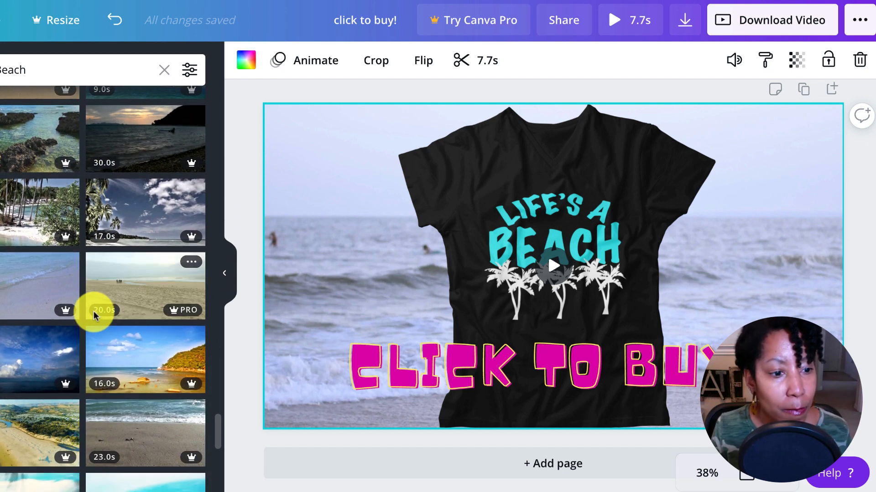
{"action": "scroll", "coordinate": [94, 314], "scroll_direction": "down", "scroll_amount": 4}
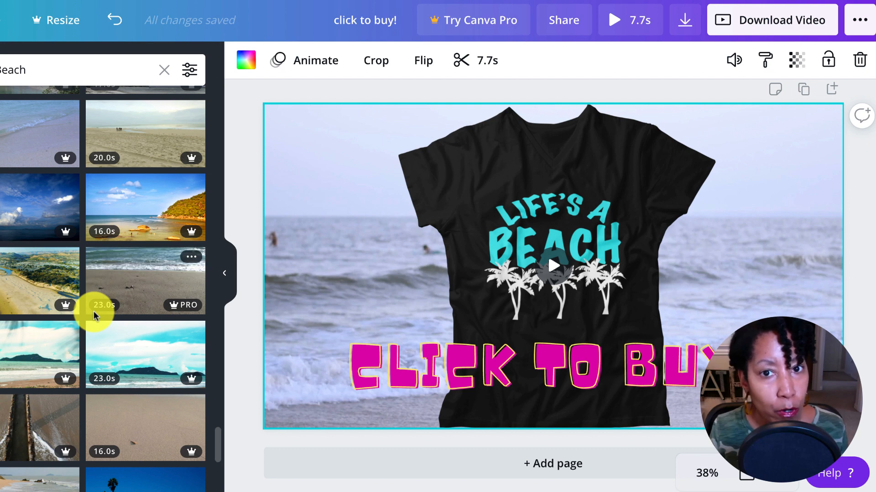
{"action": "scroll", "coordinate": [95, 315], "scroll_direction": "down", "scroll_amount": 1}
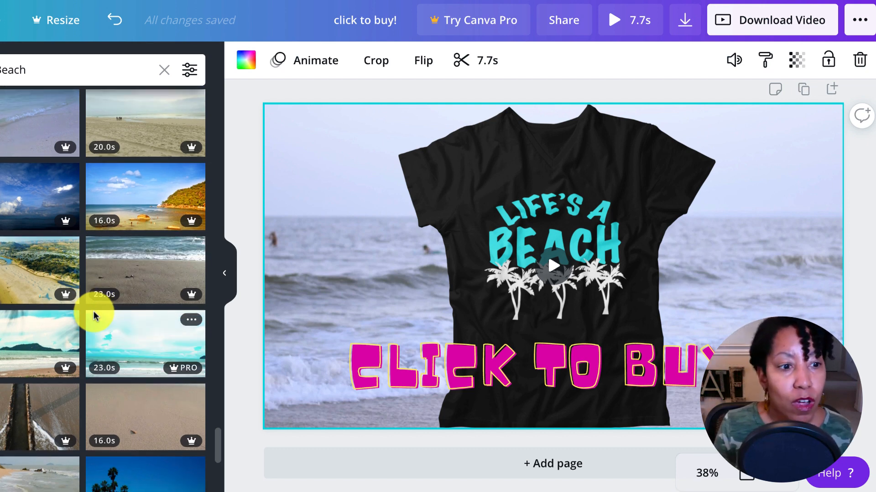
{"action": "scroll", "coordinate": [94, 315], "scroll_direction": "down", "scroll_amount": 1}
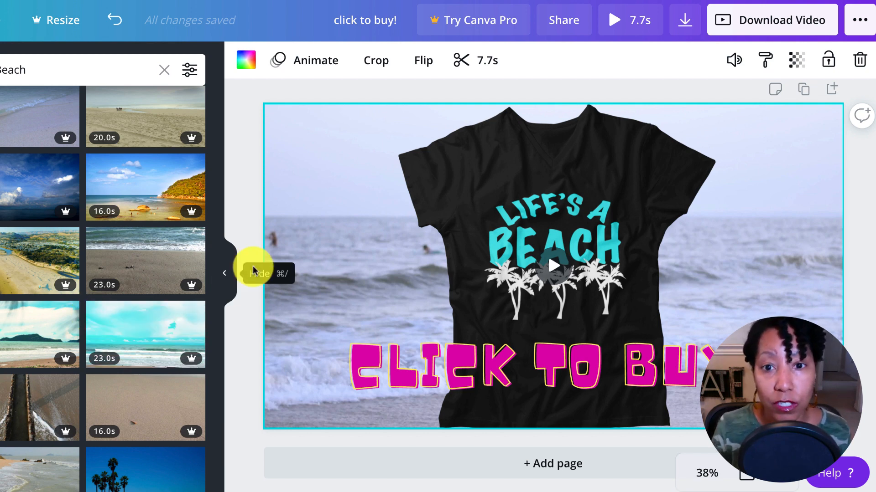
Download the finished T-shirt design as a video
{"action": "left_click", "coordinate": [790, 20]}
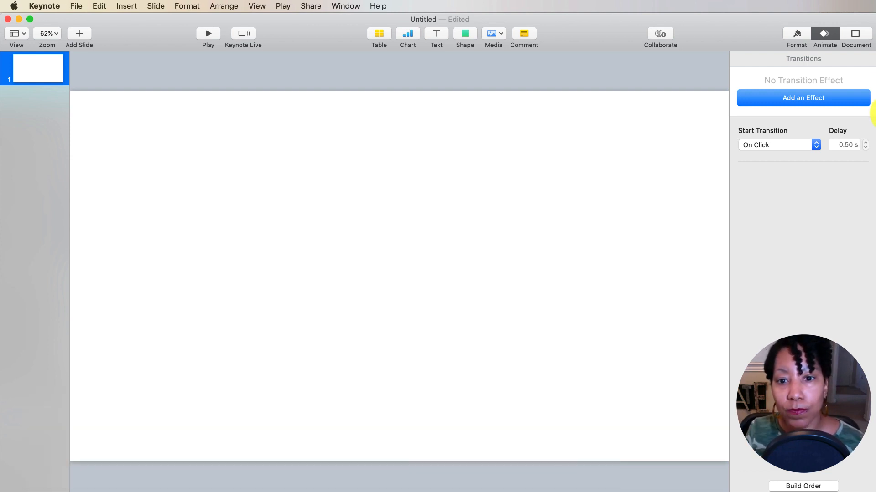
In Keynote, show the document's slide size settings and cover the entire blank widescreen slide with a basic square shape
{"action": "left_click", "coordinate": [855, 35]}
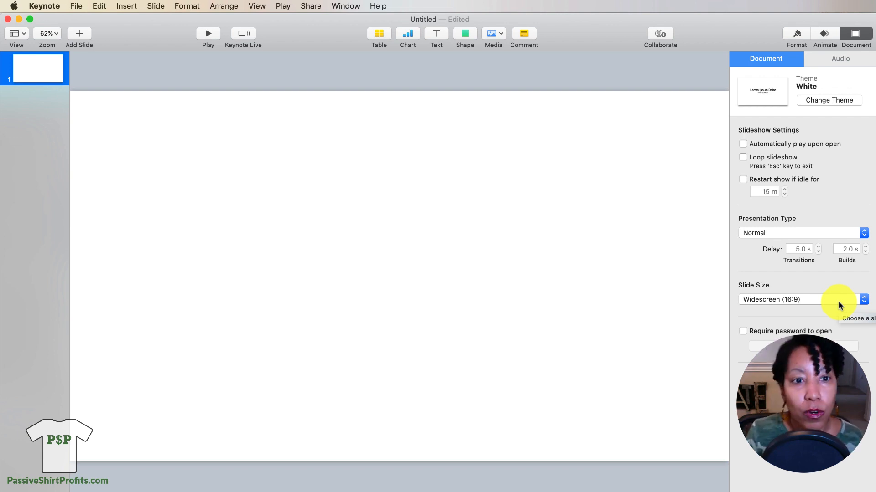
{"action": "left_click", "coordinate": [467, 33]}
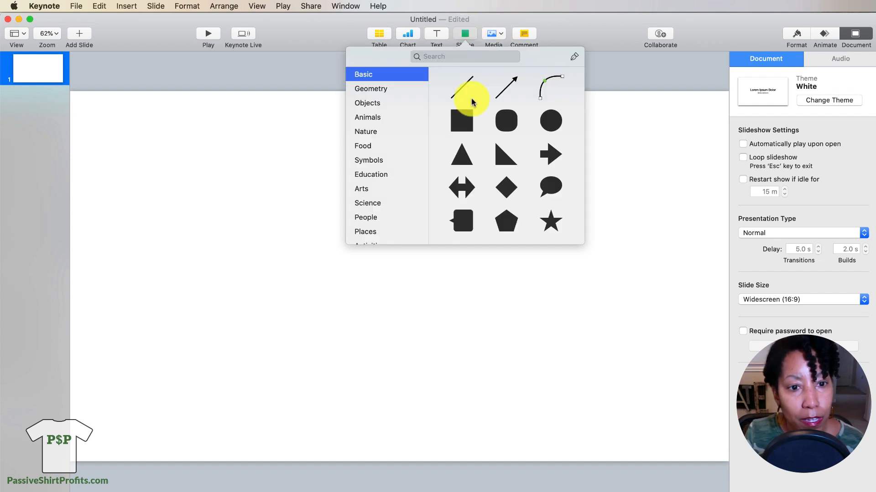
{"action": "left_click", "coordinate": [463, 116]}
{"action": "left_click_drag", "start_coordinate": [382, 260], "coordinate": [70, 92]}
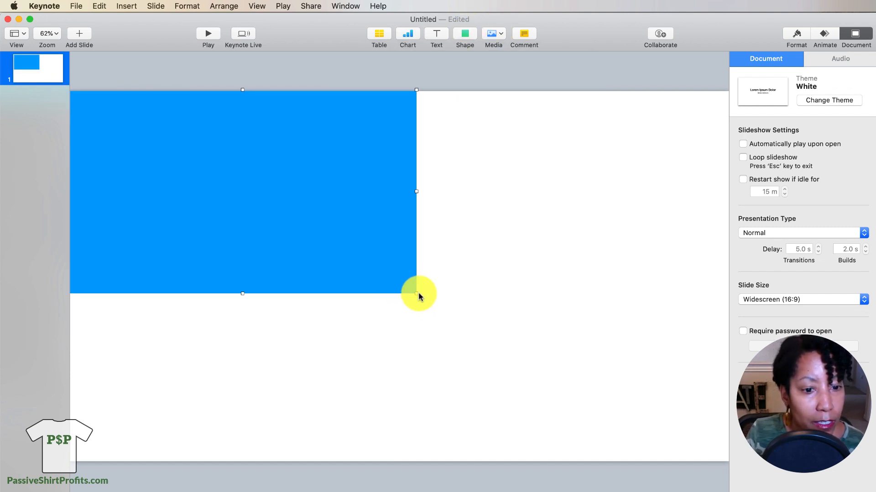
{"action": "left_click_drag", "start_coordinate": [416, 294], "coordinate": [748, 461]}
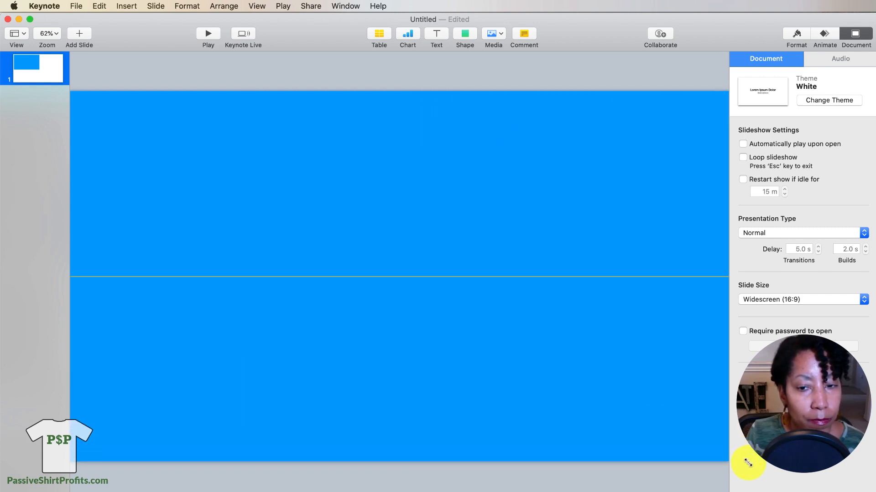
Apply the solid yellow-orange shape style to the square covering the slide
{"action": "left_click", "coordinate": [805, 36]}
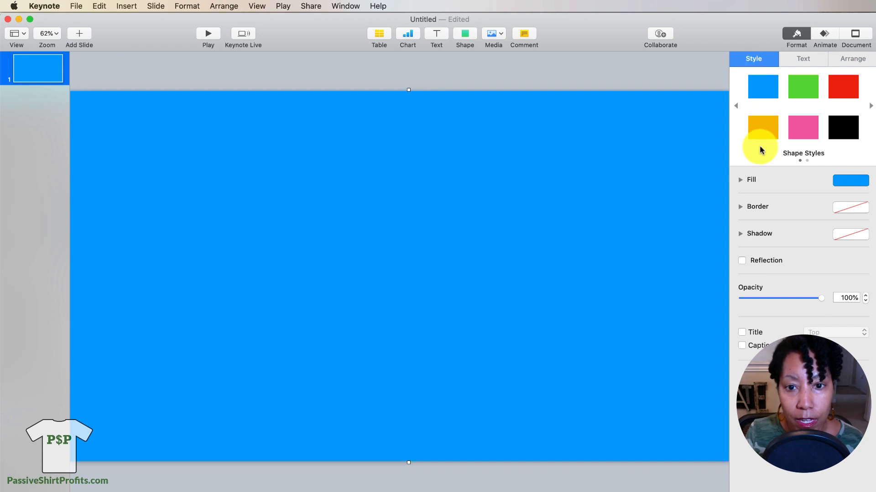
{"action": "left_click", "coordinate": [758, 133]}
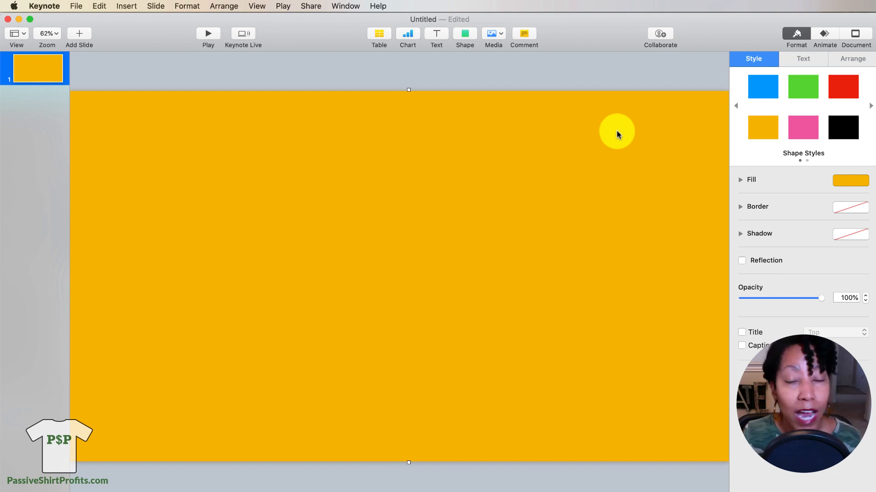
Insert the black "Life's a Beach" T-shirt mockup image, enlarge it beyond the slide's height and center it on the slide
{"action": "left_click", "coordinate": [486, 37]}
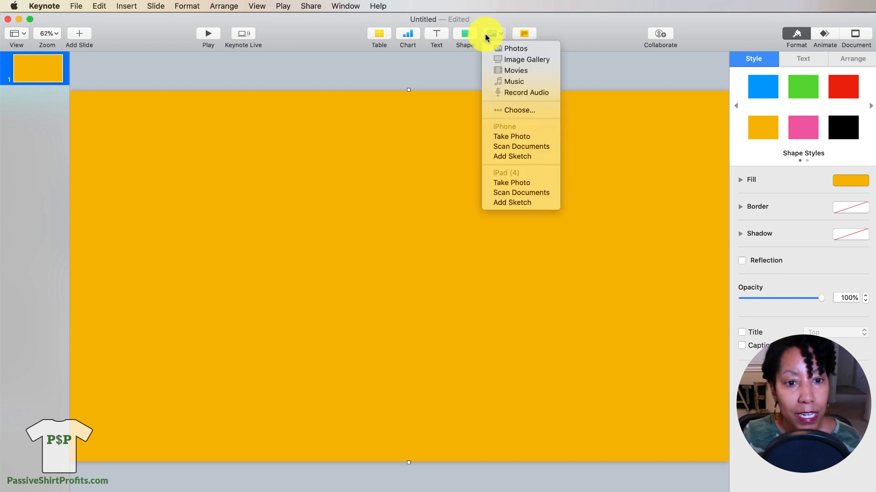
{"action": "left_click", "coordinate": [523, 109]}
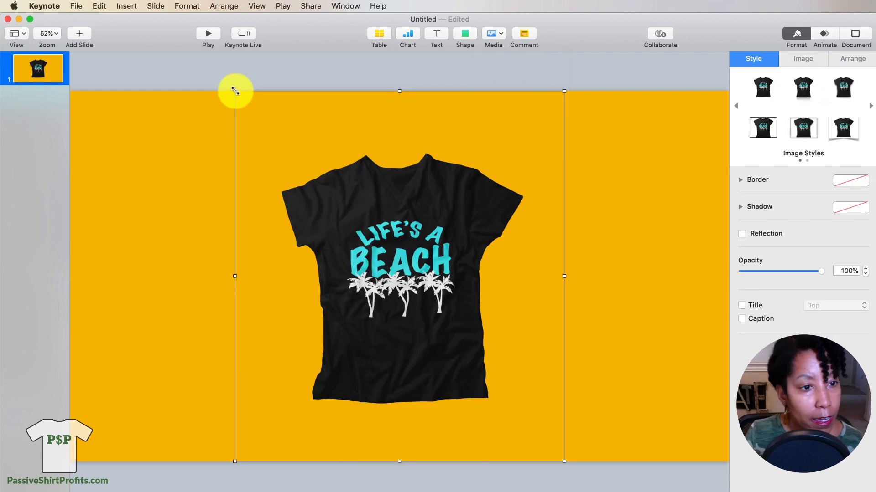
{"action": "left_click_drag", "start_coordinate": [234, 88], "coordinate": [132, 29]}
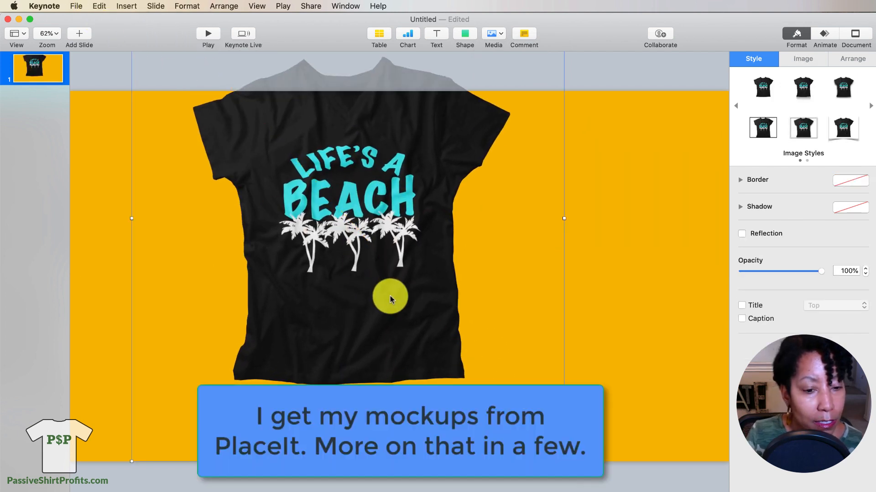
{"action": "left_click_drag", "start_coordinate": [390, 299], "coordinate": [435, 342]}
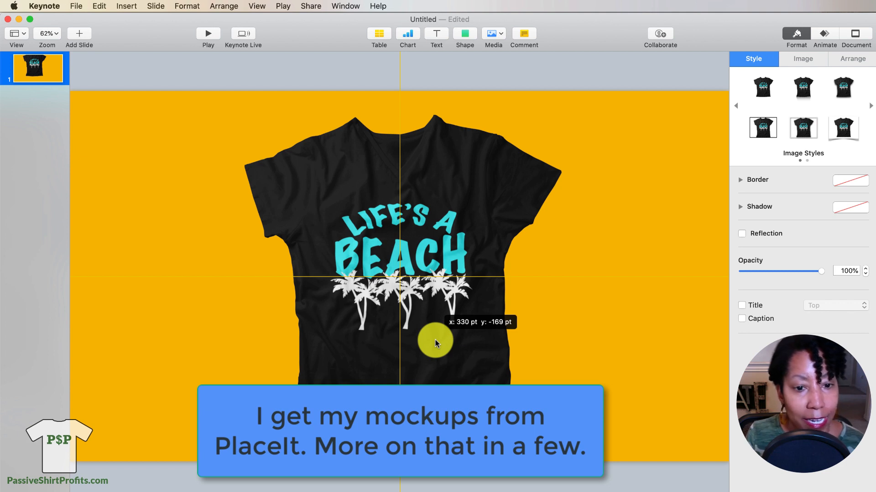
{"action": "left_click_drag", "start_coordinate": [435, 343], "coordinate": [436, 343]}
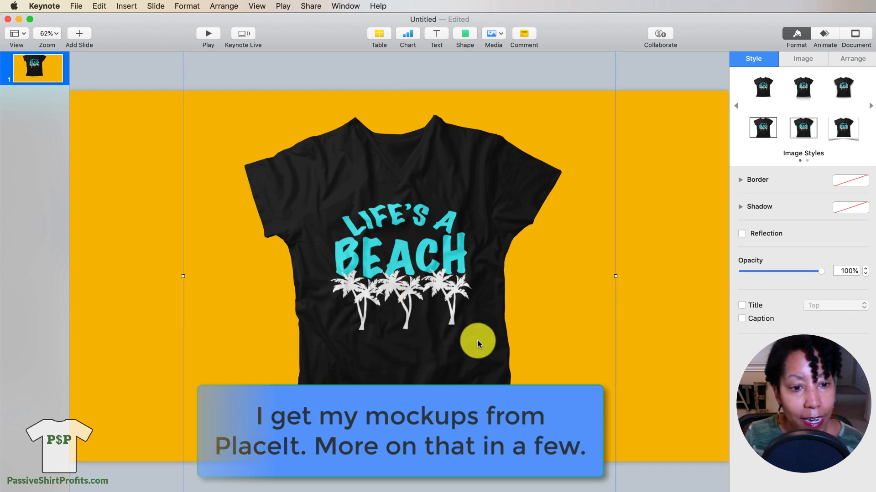
{"action": "left_click", "coordinate": [650, 350]}
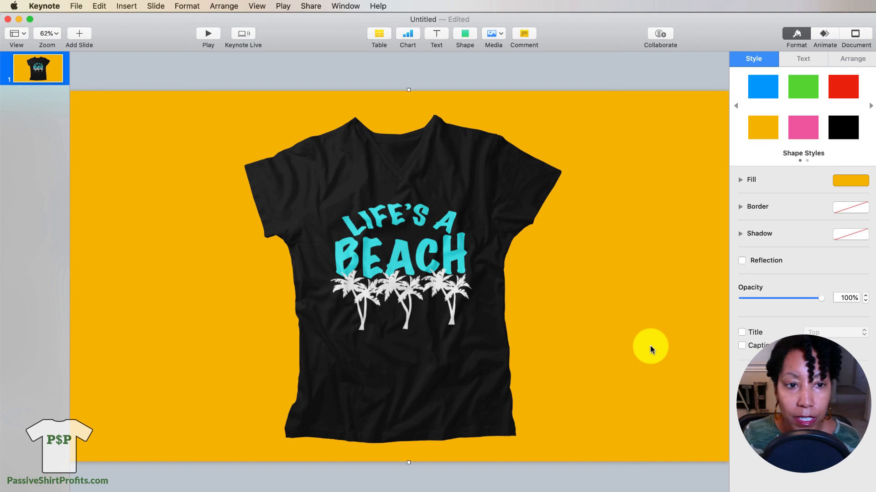
Add a text box reading "CLICK TO BUY" over the T-shirt
{"action": "left_click", "coordinate": [436, 33]}
{"action": "double_click", "coordinate": [404, 283]}
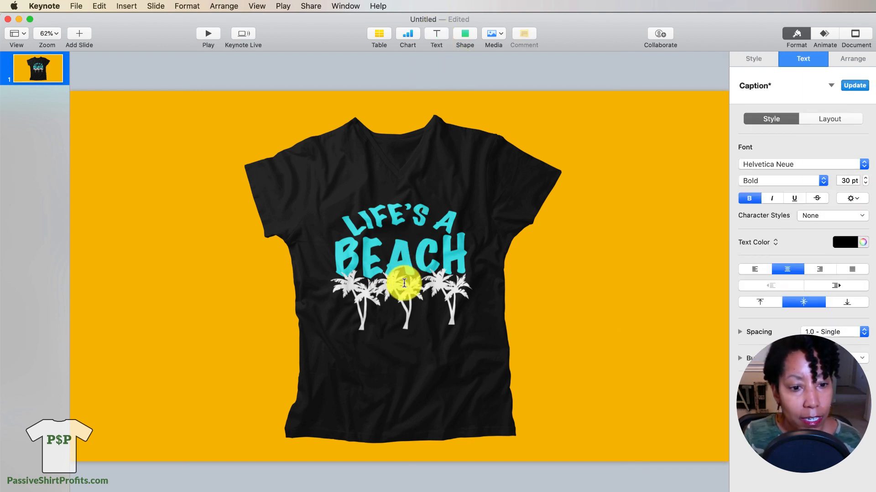
{"action": "key", "text": "super+a"}
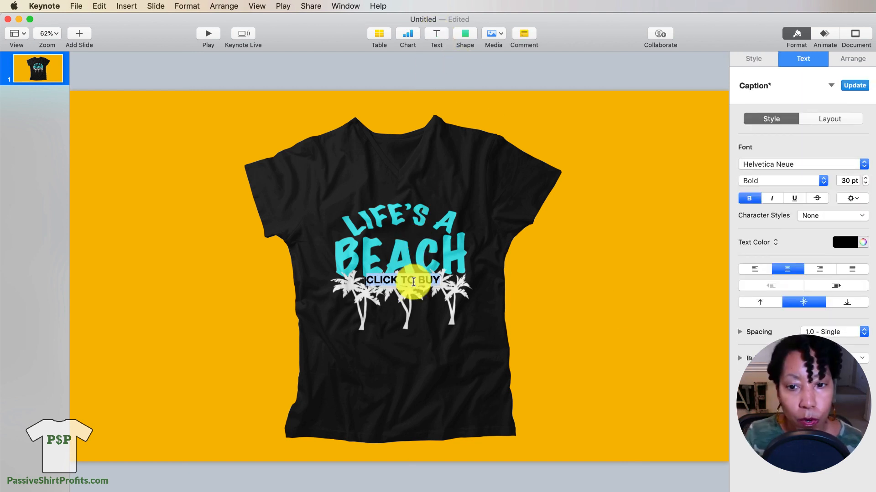
Make the "CLICK TO BUY" text white and set its font size to 150 pt
{"action": "left_click", "coordinate": [841, 243]}
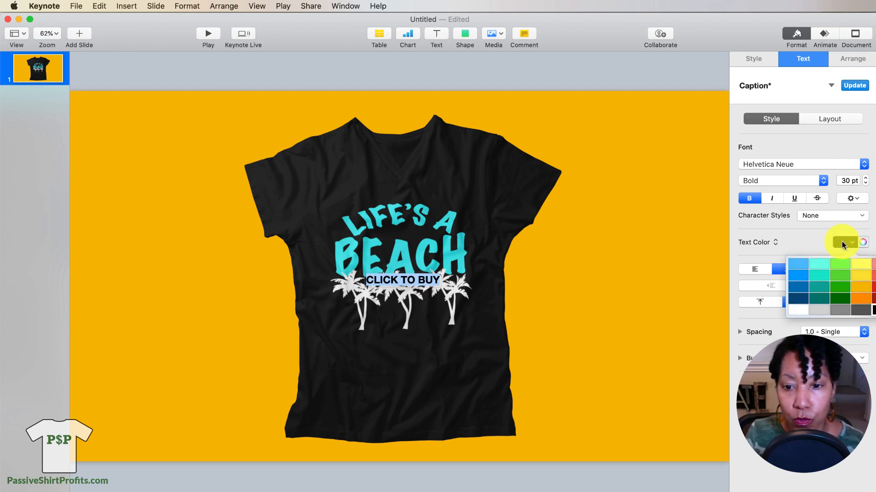
{"action": "left_click", "coordinate": [795, 311]}
{"action": "double_click", "coordinate": [851, 180]}
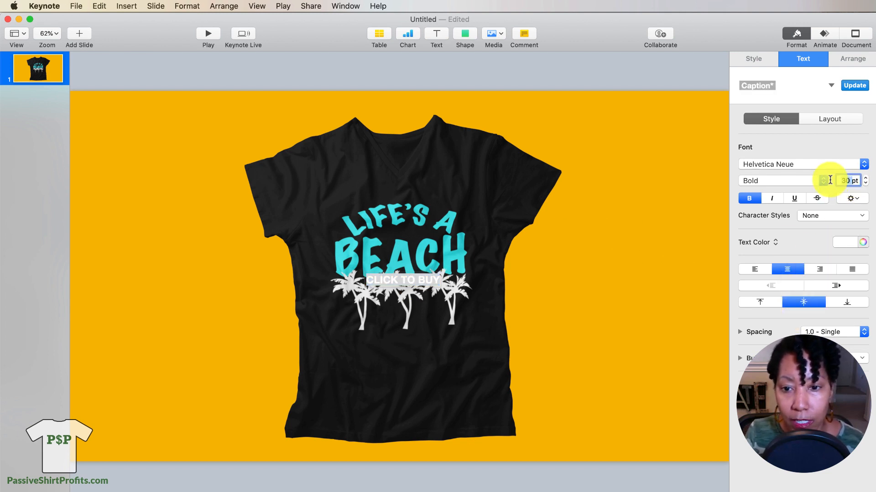
{"action": "type", "text": "150"}
{"action": "key", "text": "Return"}
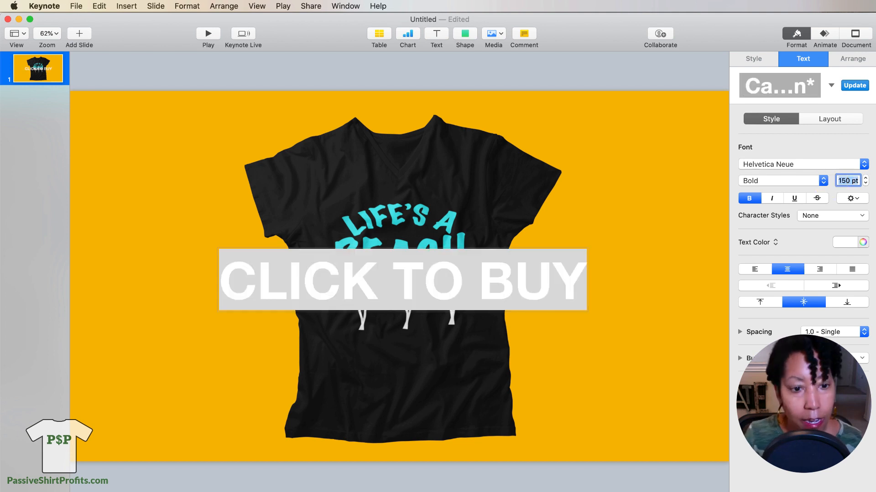
Move the "CLICK TO BUY" text below the palm trees, across the lower part of the shirt
{"action": "left_click", "coordinate": [623, 228]}
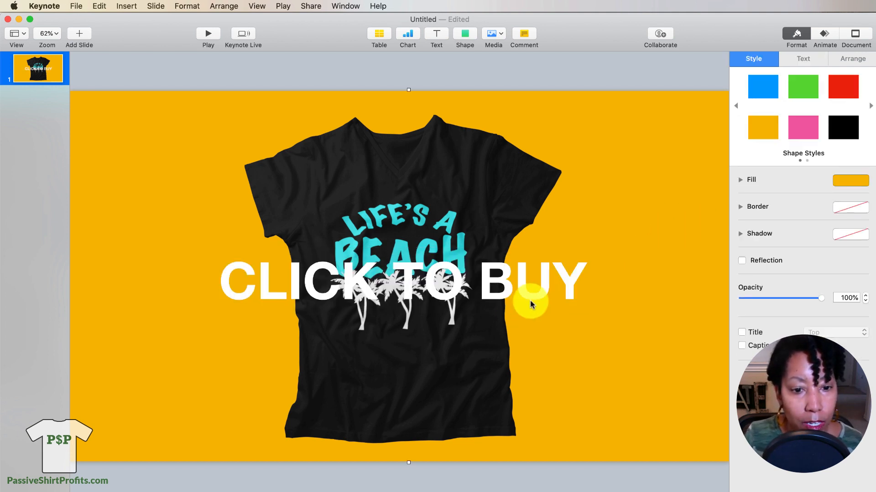
{"action": "left_click_drag", "start_coordinate": [524, 293], "coordinate": [531, 399]}
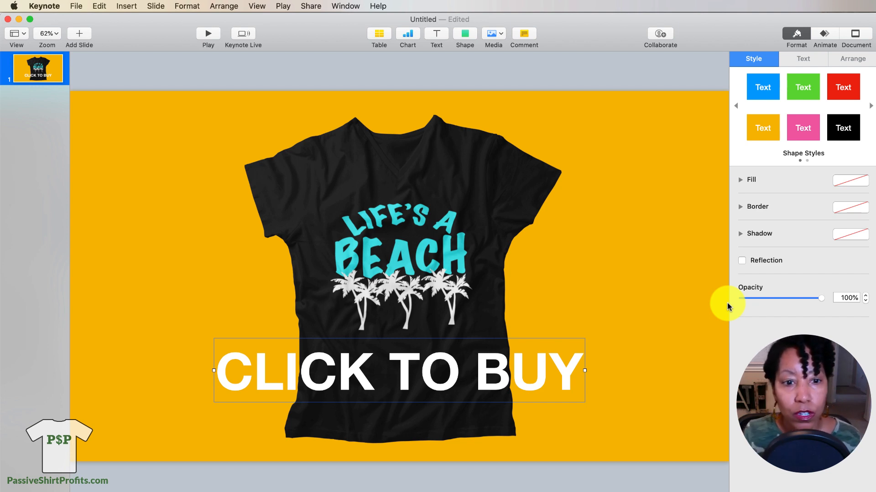
{"action": "left_click", "coordinate": [599, 235]}
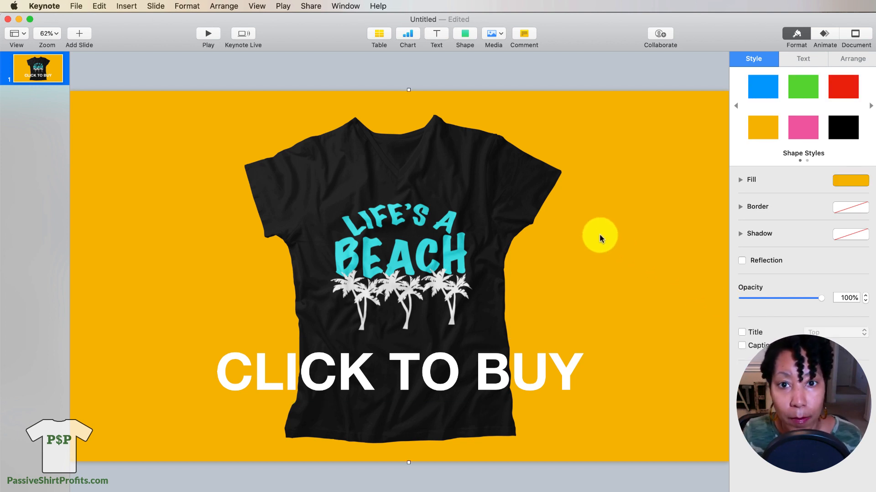
Look through the Build In, Action and Build Out animation categories for the T-shirt image
{"action": "left_click", "coordinate": [406, 210]}
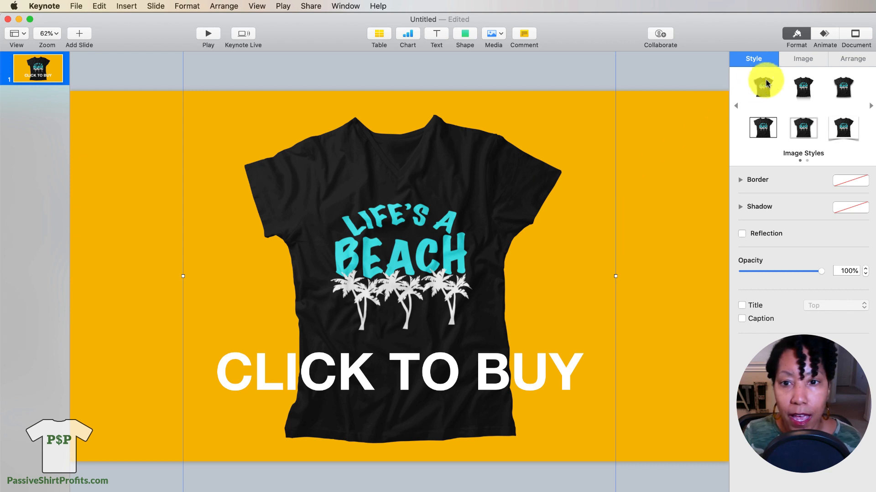
{"action": "left_click", "coordinate": [824, 35]}
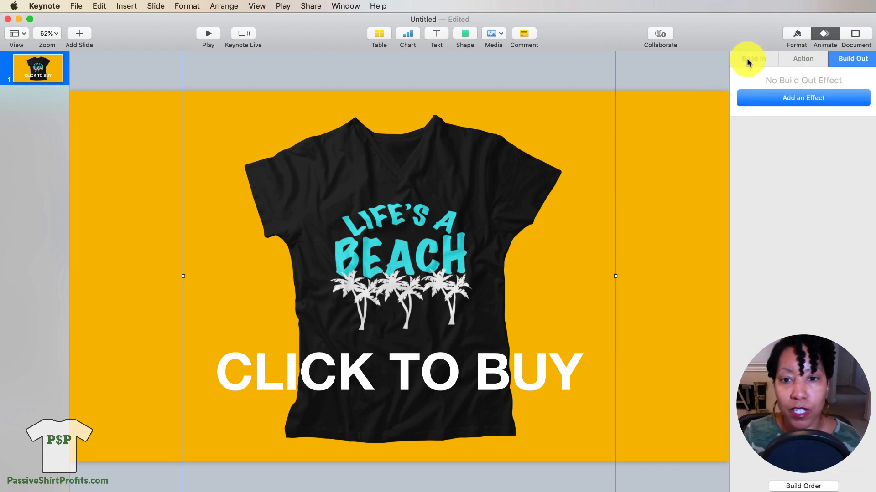
{"action": "left_click", "coordinate": [748, 58]}
{"action": "left_click", "coordinate": [803, 59]}
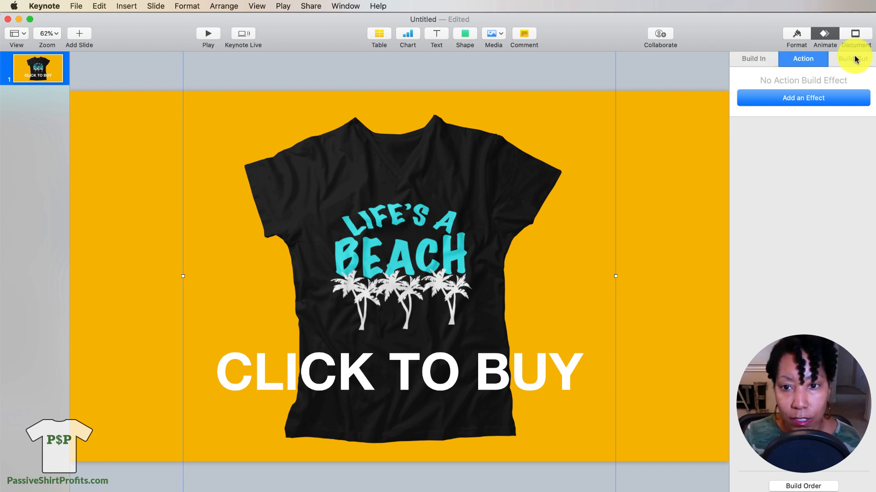
{"action": "left_click", "coordinate": [854, 58]}
{"action": "left_click", "coordinate": [744, 61]}
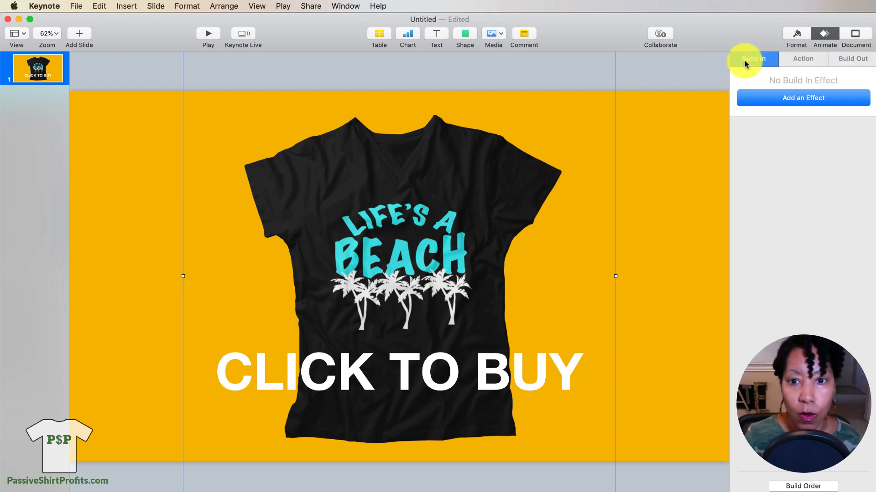
{"action": "left_click", "coordinate": [790, 59]}
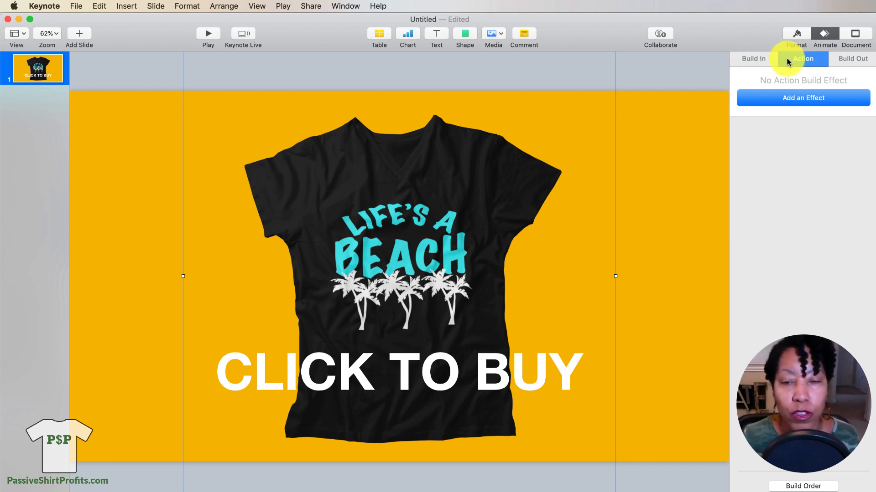
{"action": "left_click", "coordinate": [849, 58]}
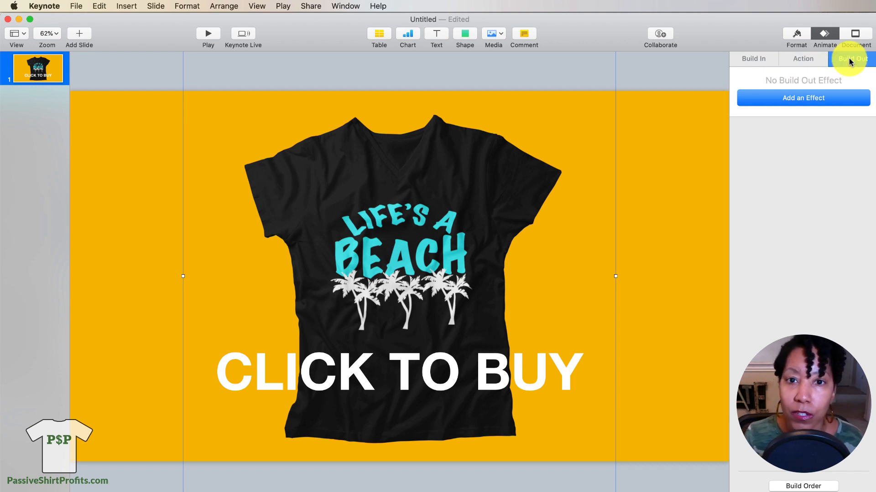
{"action": "left_click", "coordinate": [765, 61]}
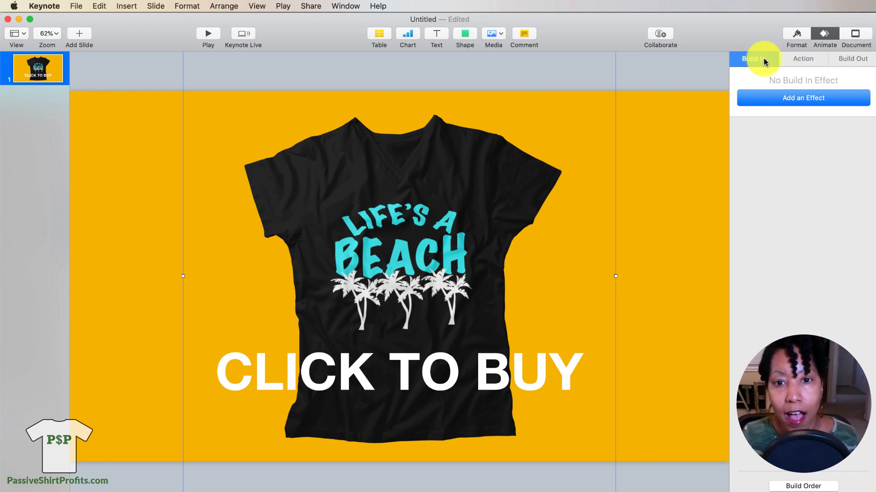
Give the T-shirt image a Confetti build-in effect and a Bounce action effect
{"action": "left_click", "coordinate": [792, 93]}
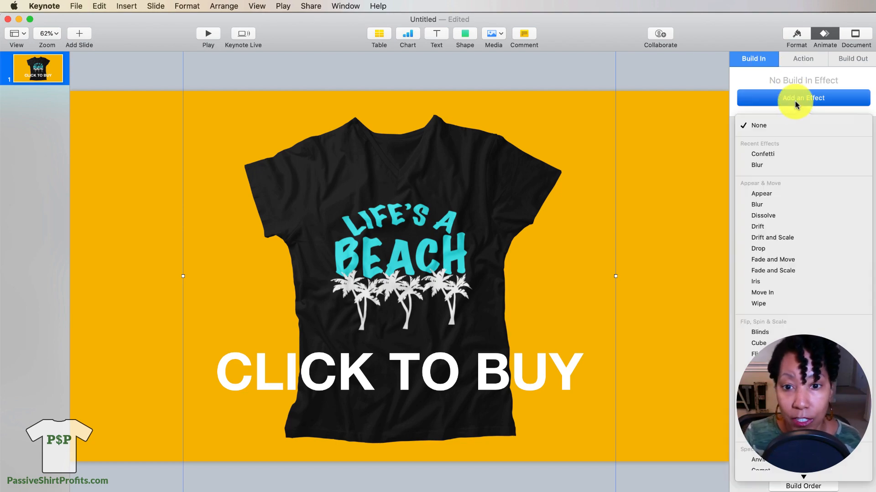
{"action": "left_click", "coordinate": [763, 154]}
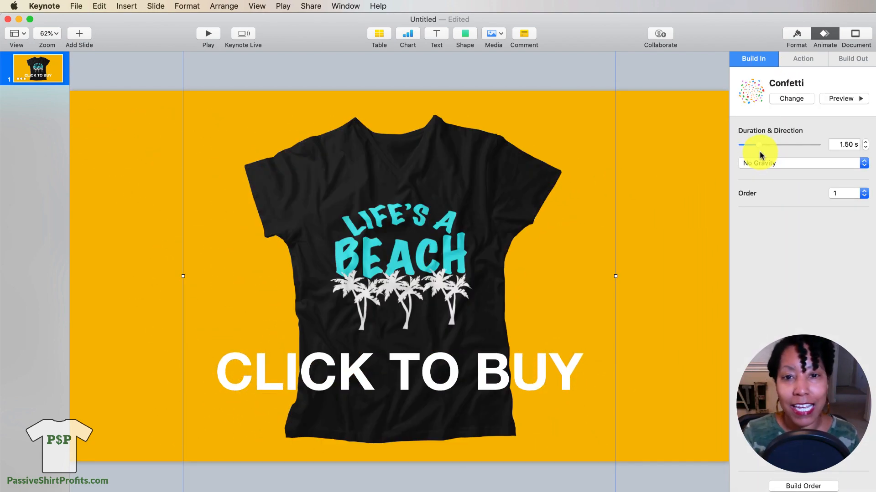
{"action": "left_click", "coordinate": [805, 61]}
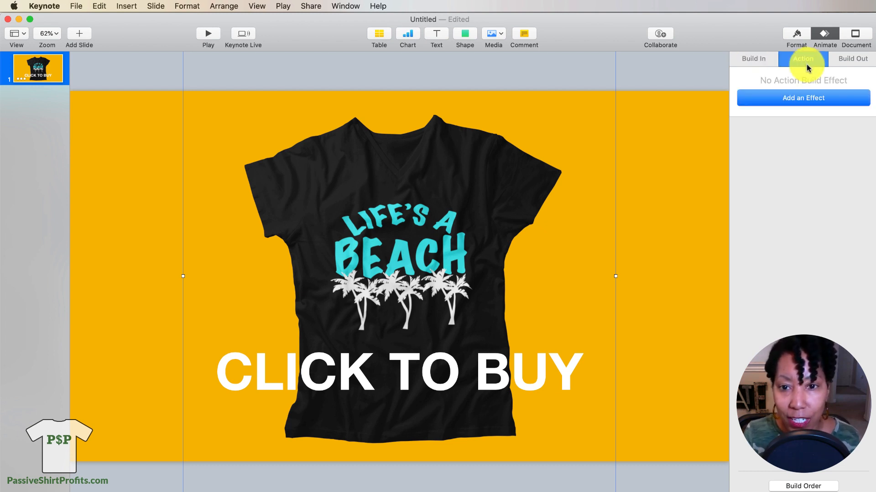
{"action": "left_click", "coordinate": [801, 98]}
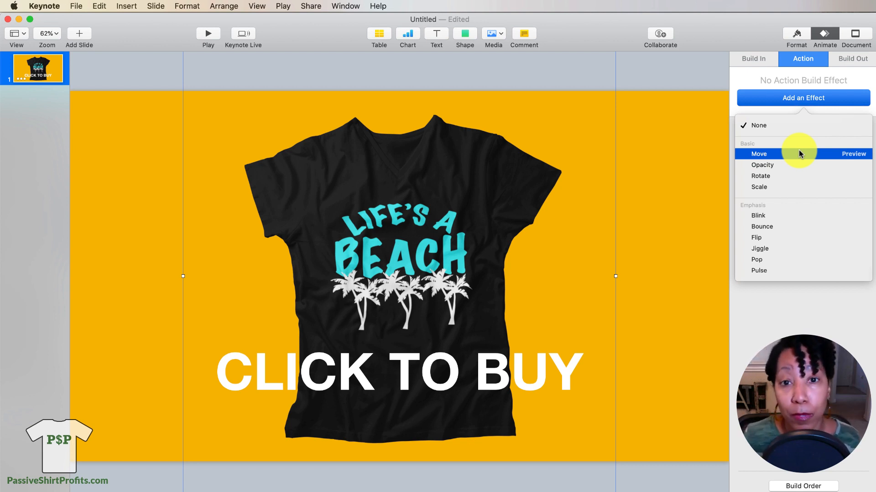
{"action": "left_click", "coordinate": [802, 226]}
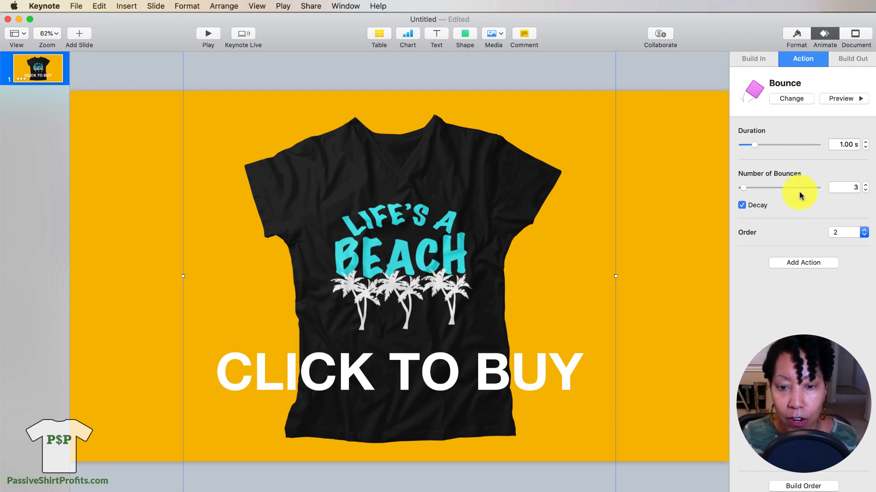
Set the number of bounces in the T-shirt's Bounce action to 6 and check its Build Out options
{"action": "left_click", "coordinate": [754, 61]}
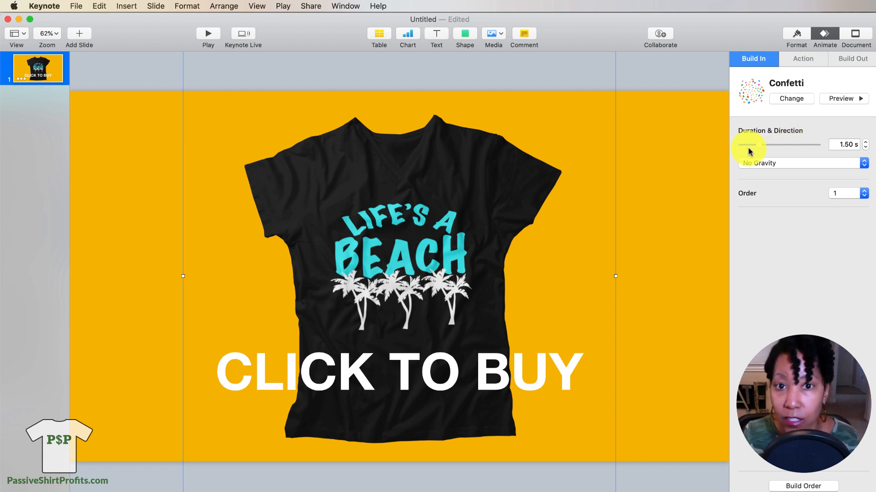
{"action": "left_click", "coordinate": [794, 58]}
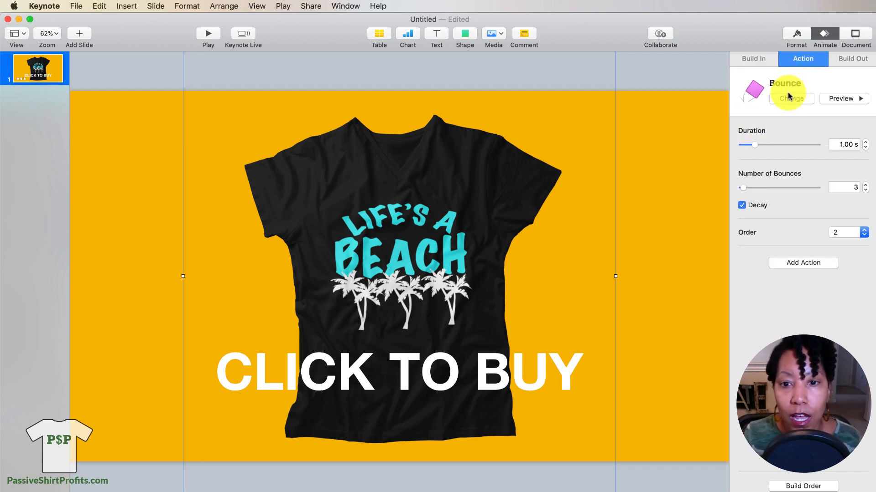
{"action": "left_click", "coordinate": [865, 184]}
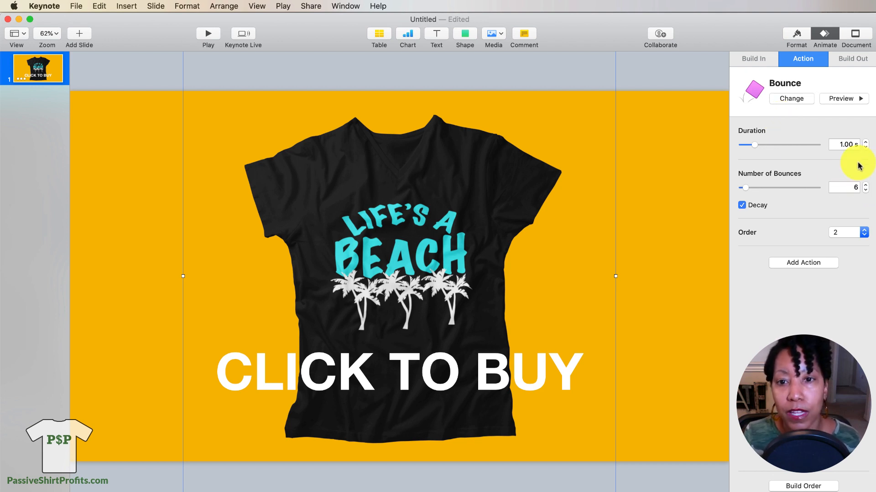
{"action": "left_click", "coordinate": [838, 59]}
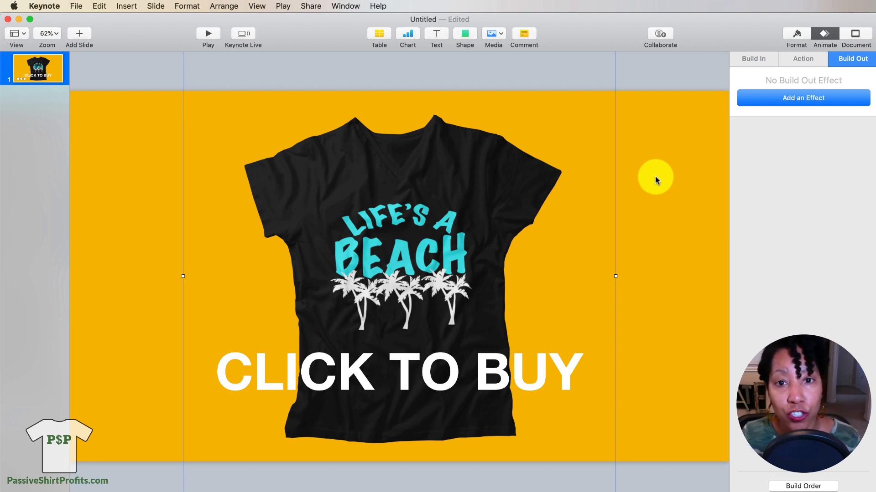
Give the "CLICK TO BUY" text a Move In build-in effect and check its Action and Build Out options
{"action": "left_click", "coordinate": [493, 373]}
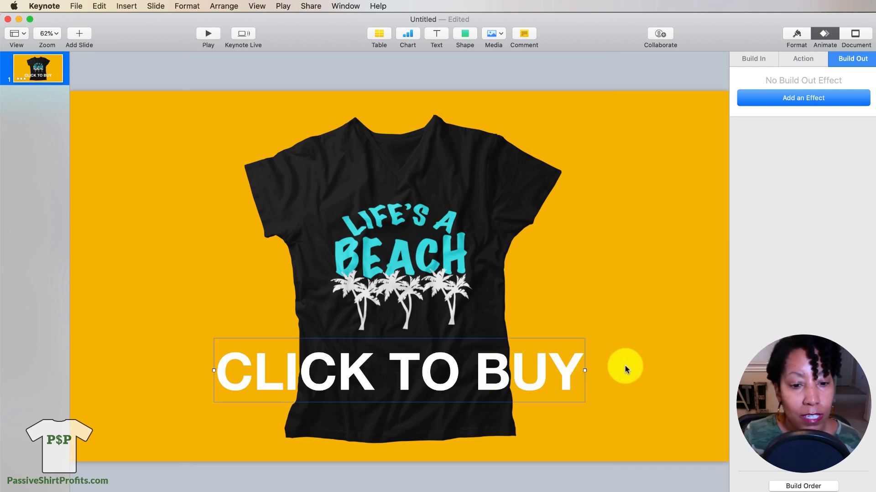
{"action": "left_click", "coordinate": [748, 58]}
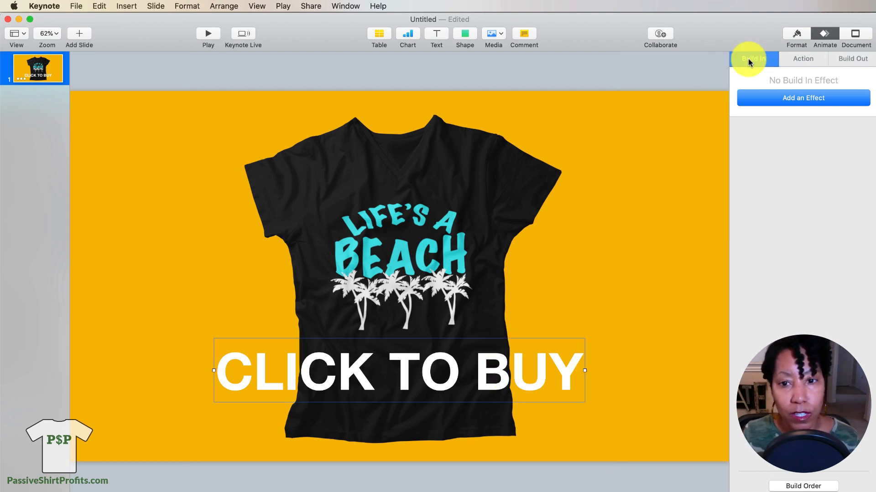
{"action": "left_click", "coordinate": [771, 99]}
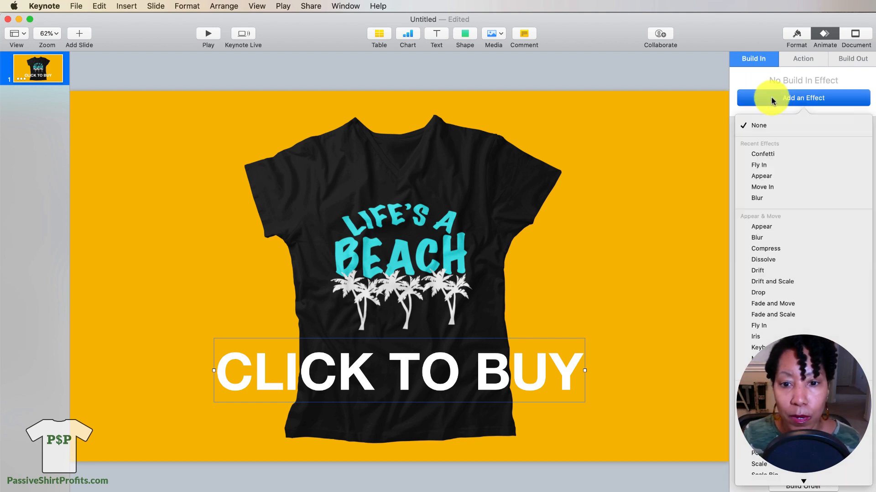
{"action": "left_click", "coordinate": [764, 187]}
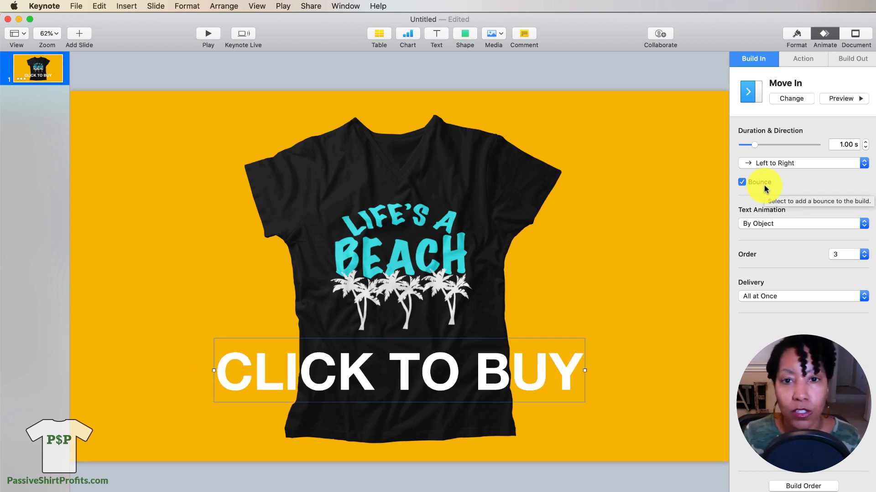
{"action": "left_click", "coordinate": [802, 61]}
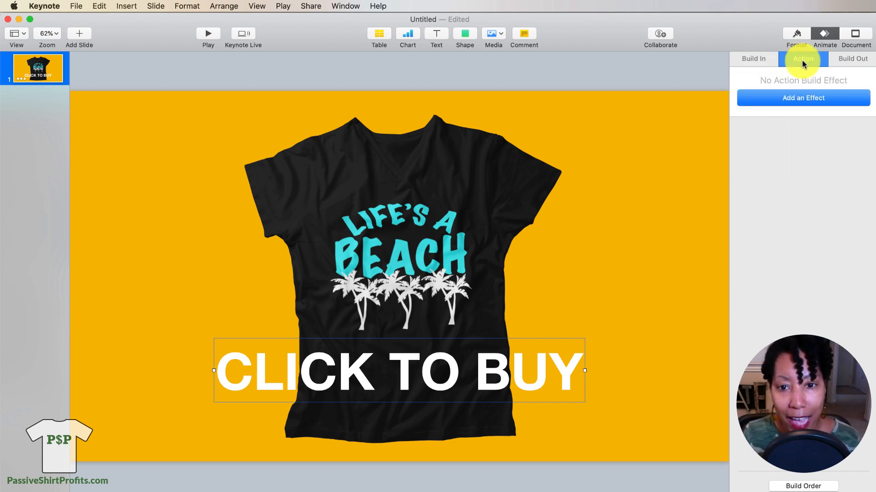
{"action": "left_click", "coordinate": [854, 59]}
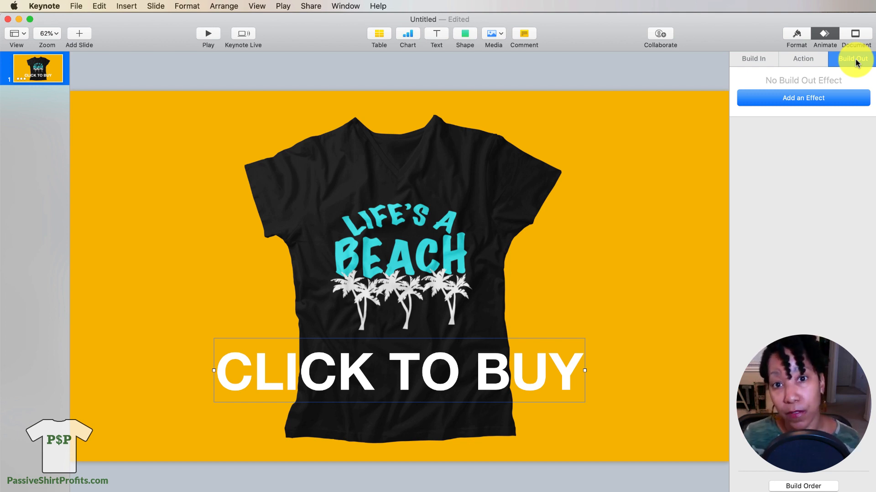
Open the build order and move the "CLICK TO BUY" Move In build ahead of the T-shirt's Bounce
{"action": "left_click", "coordinate": [808, 487]}
{"action": "left_click", "coordinate": [719, 180]}
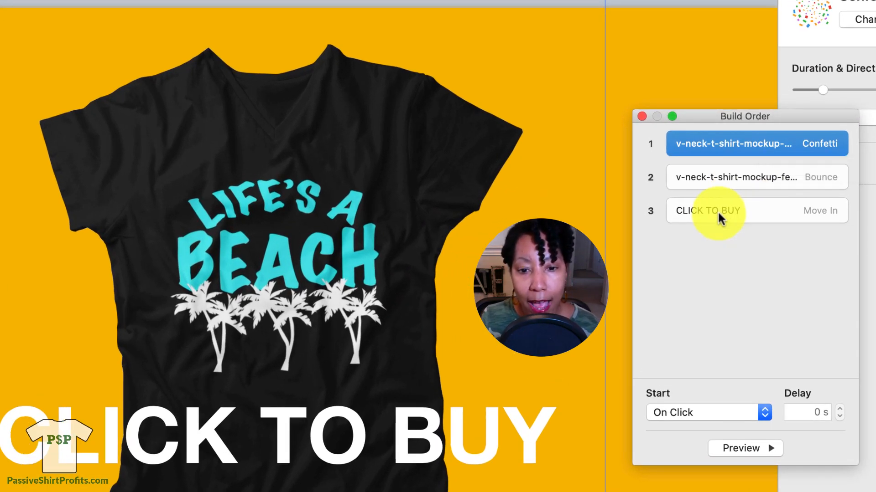
{"action": "left_click_drag", "start_coordinate": [714, 212], "coordinate": [715, 165]}
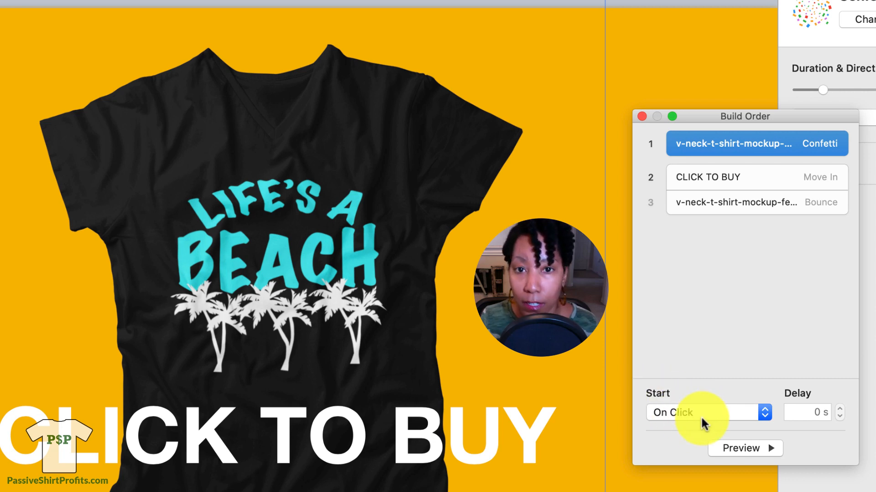
Set the "CLICK TO BUY" Move In to start After Build 1 and the T-shirt's Bounce After Build 2
{"action": "left_click", "coordinate": [698, 177]}
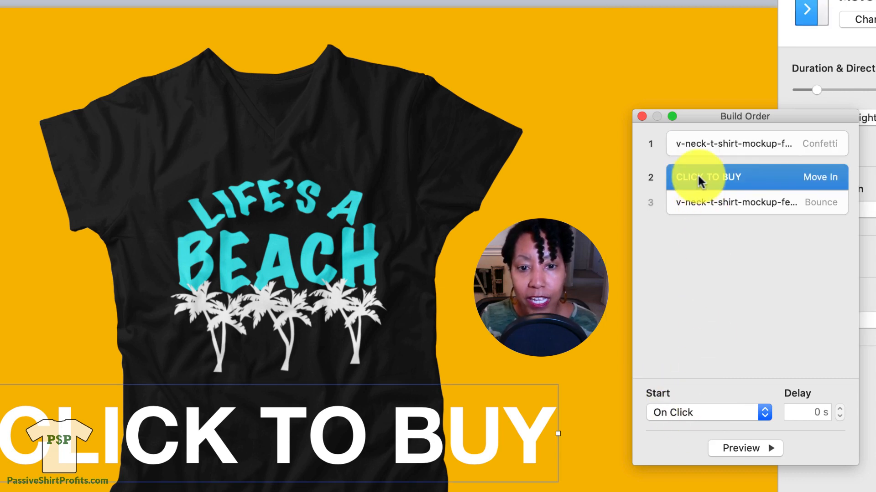
{"action": "left_click", "coordinate": [759, 412]}
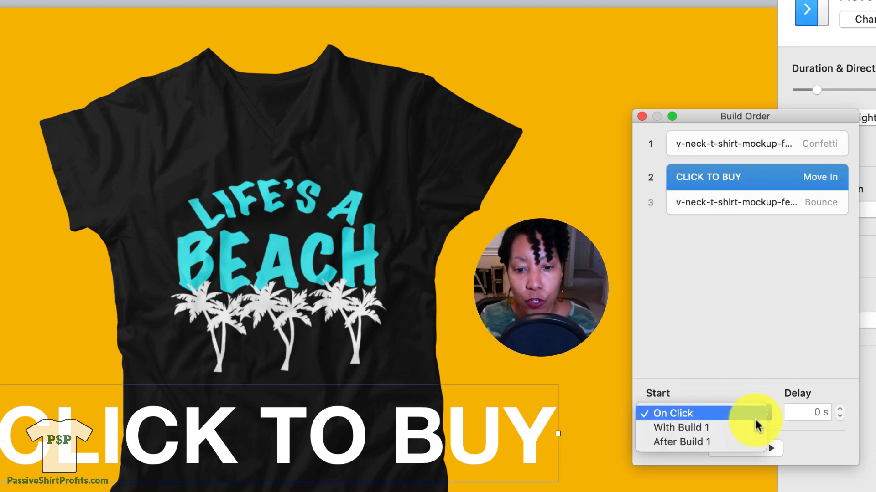
{"action": "left_click", "coordinate": [739, 439]}
{"action": "left_click", "coordinate": [716, 201]}
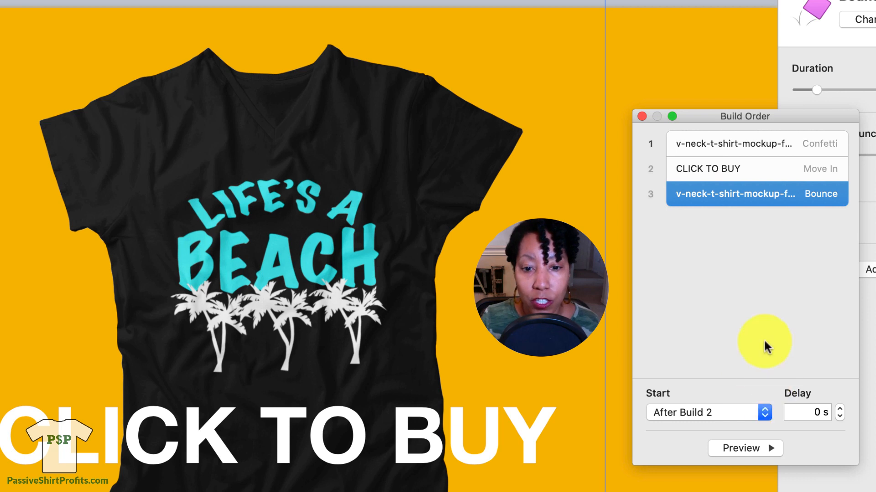
{"action": "left_click", "coordinate": [765, 414]}
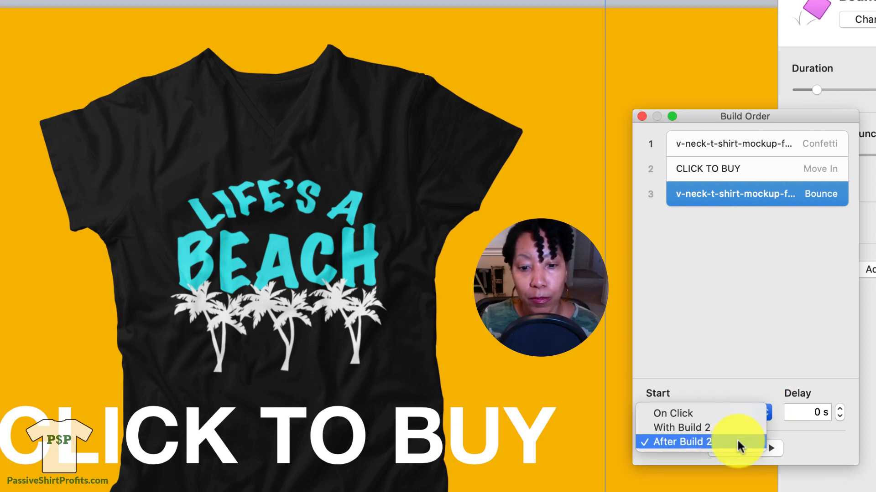
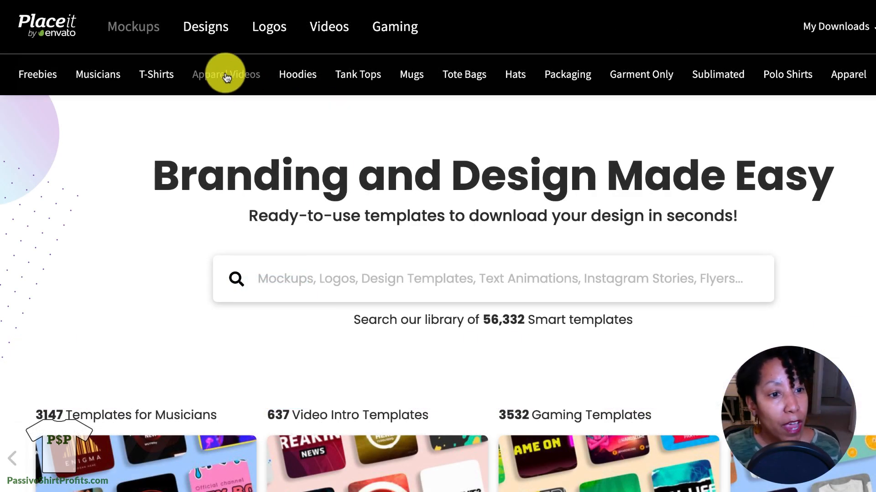
On Placeit, search the apparel video mockups for "WOMAN" and browse the T-shirt videos
{"action": "left_click", "coordinate": [228, 75]}
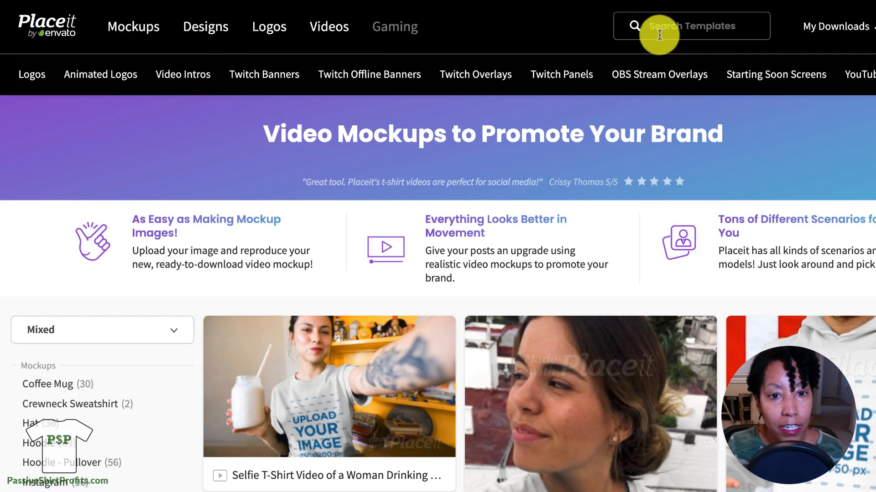
{"action": "left_click", "coordinate": [665, 27]}
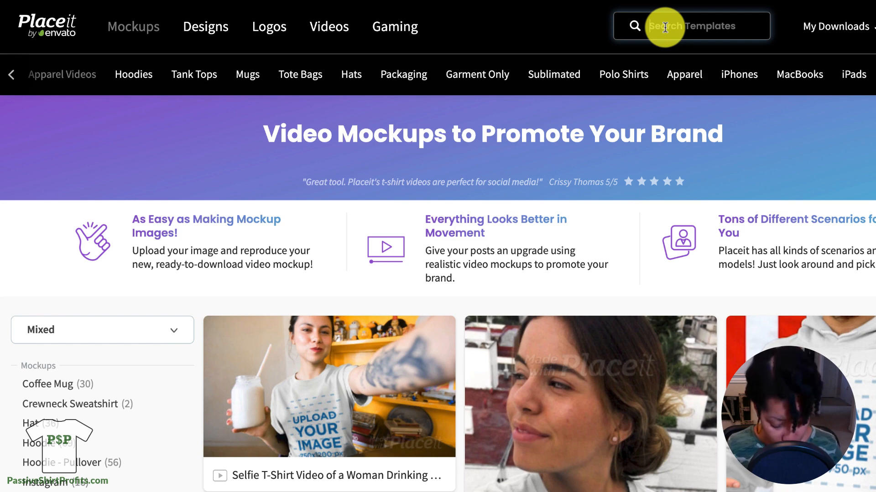
{"action": "type", "text": "WOMAN"}
{"action": "key", "text": "Return"}
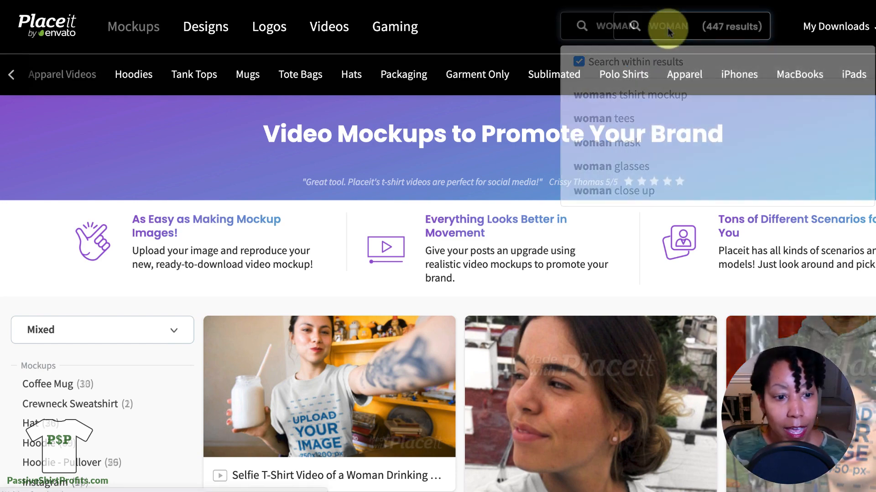
{"action": "scroll", "coordinate": [666, 27], "scroll_direction": "down", "scroll_amount": 5}
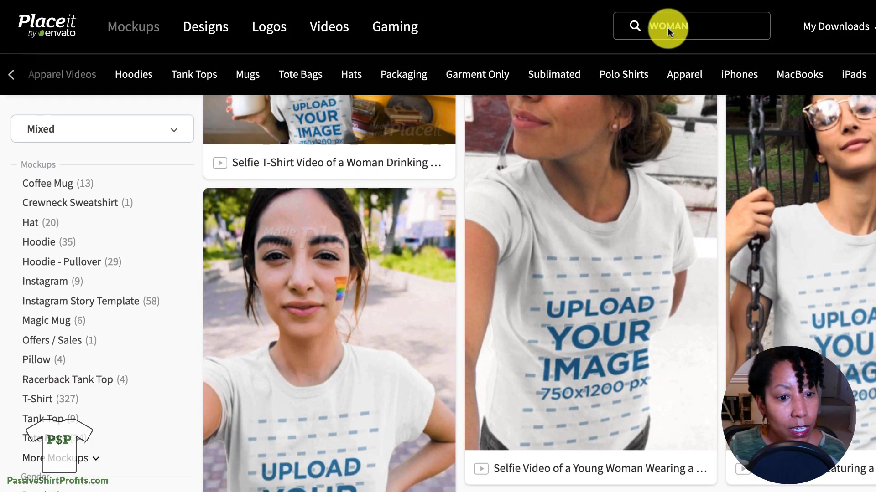
{"action": "scroll", "coordinate": [667, 27], "scroll_direction": "down", "scroll_amount": 1}
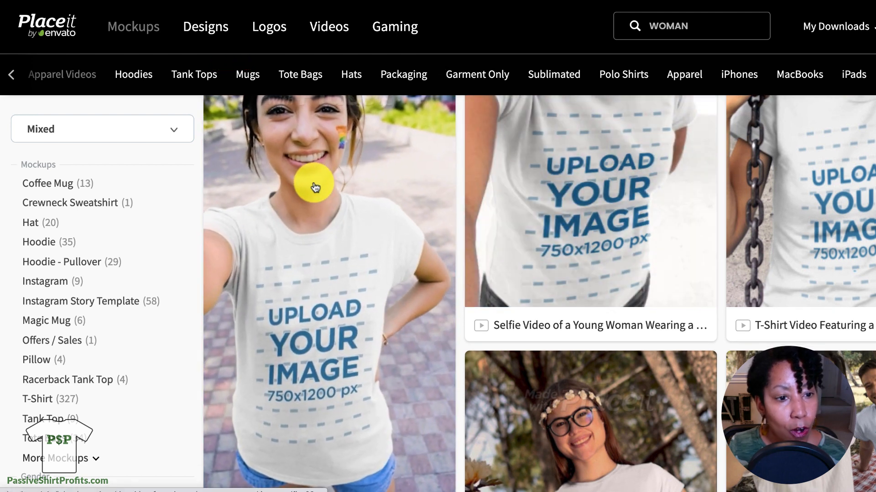
{"action": "scroll", "coordinate": [585, 186], "scroll_direction": "up", "scroll_amount": 3}
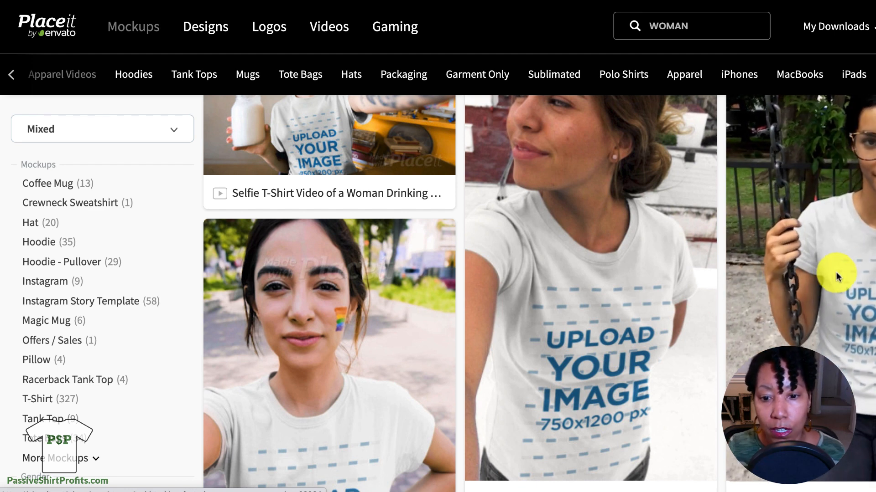
Open the T-shirt video mockup of the woman on a swing and set the shirt color to black
{"action": "left_click", "coordinate": [850, 250]}
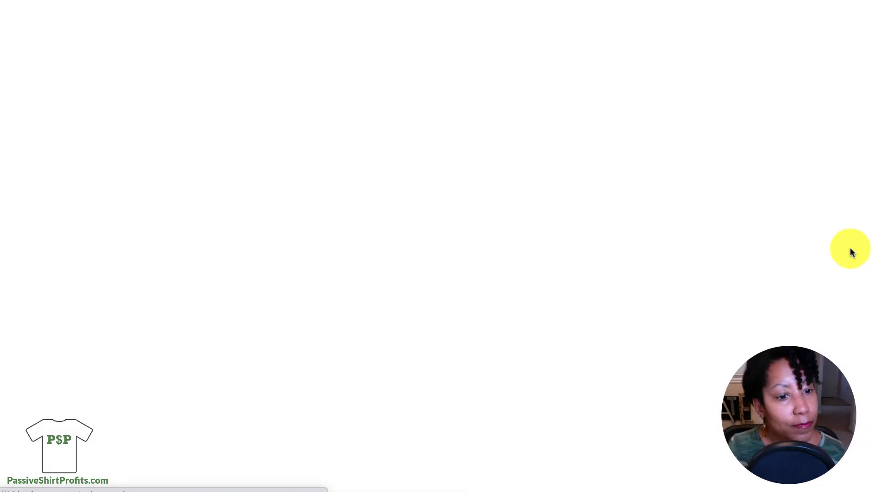
{"action": "scroll", "coordinate": [806, 220], "scroll_direction": "down", "scroll_amount": 1}
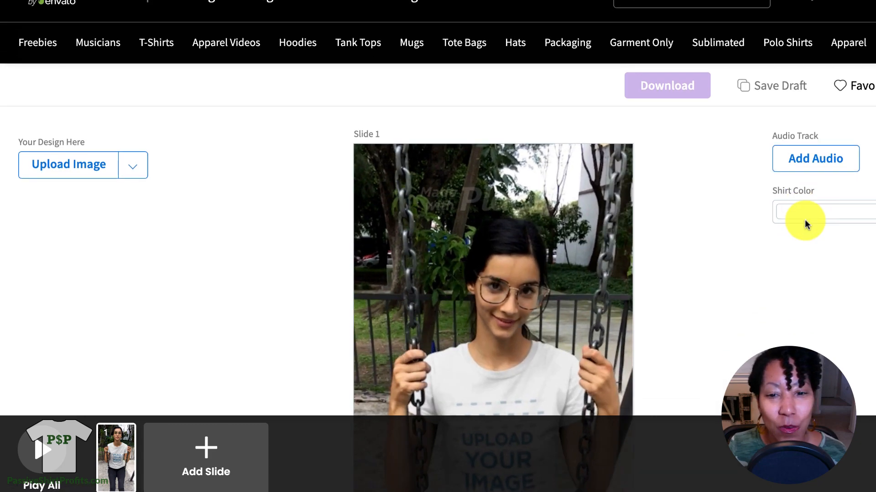
{"action": "scroll", "coordinate": [804, 221], "scroll_direction": "down", "scroll_amount": 2}
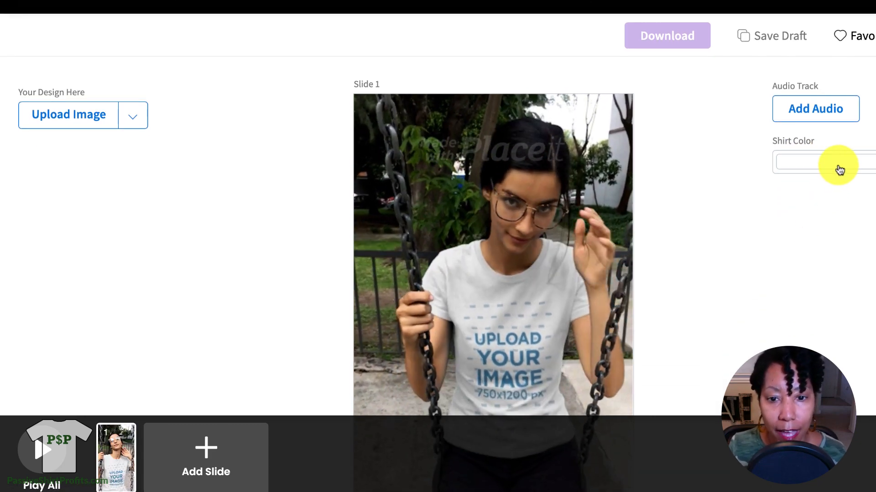
{"action": "left_click", "coordinate": [839, 169]}
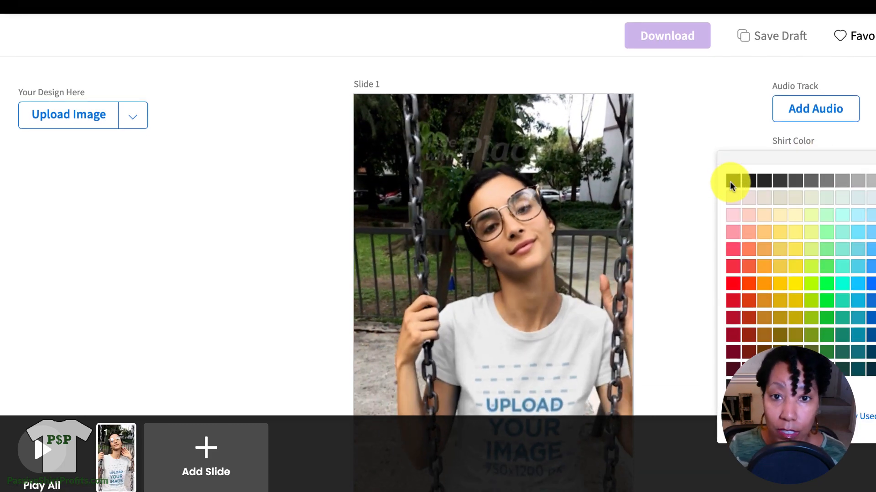
{"action": "left_click", "coordinate": [729, 182]}
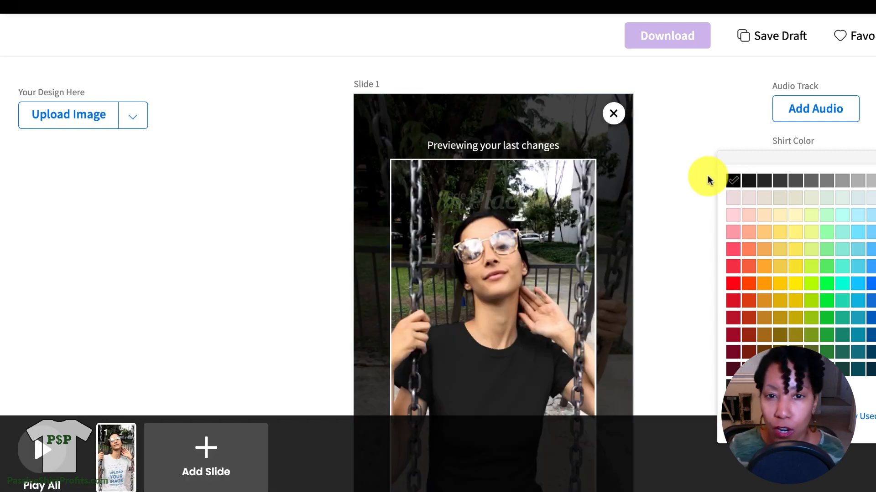
Upload the "Life's a Beach" design, move it to the upper part of the print area, crop it and preview the video mockup
{"action": "scroll", "coordinate": [705, 179], "scroll_direction": "down", "scroll_amount": 1}
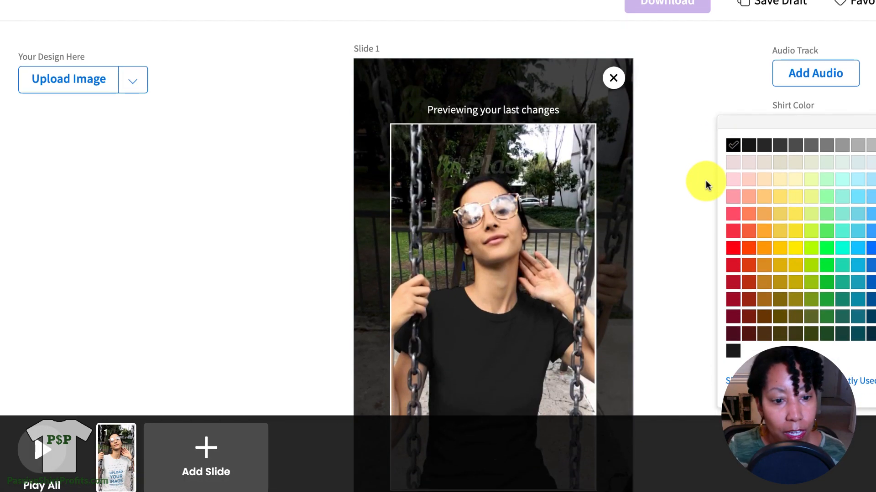
{"action": "scroll", "coordinate": [705, 179], "scroll_direction": "down", "scroll_amount": 1}
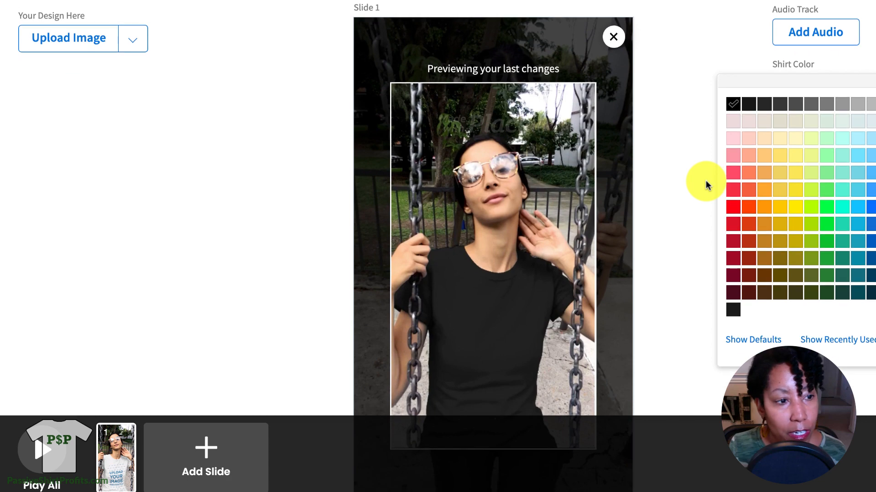
{"action": "left_click", "coordinate": [65, 45]}
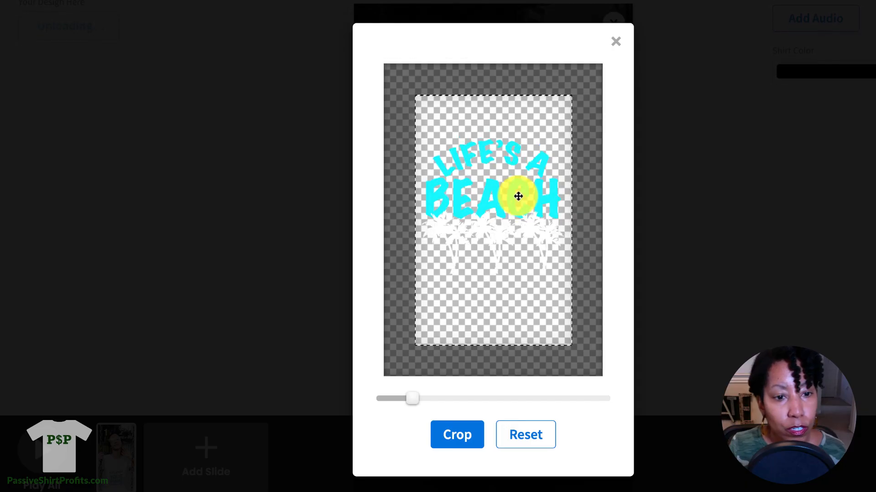
{"action": "left_click_drag", "start_coordinate": [518, 196], "coordinate": [518, 165]}
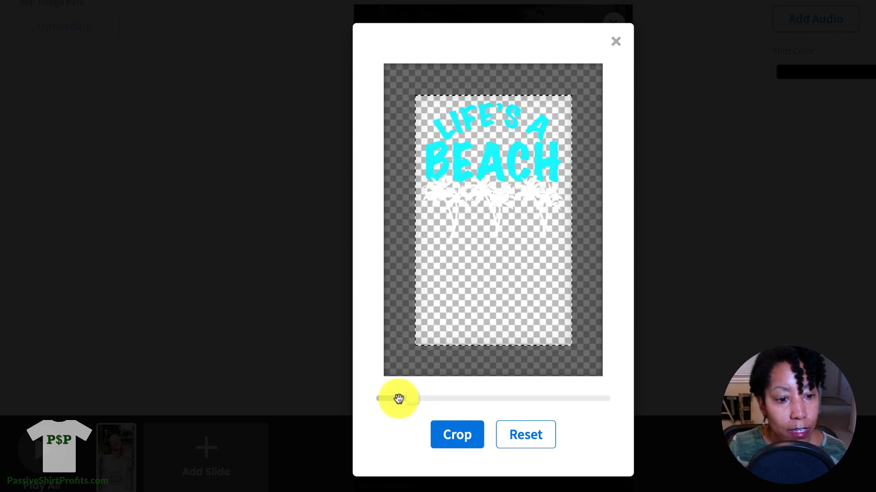
{"action": "left_click", "coordinate": [458, 436]}
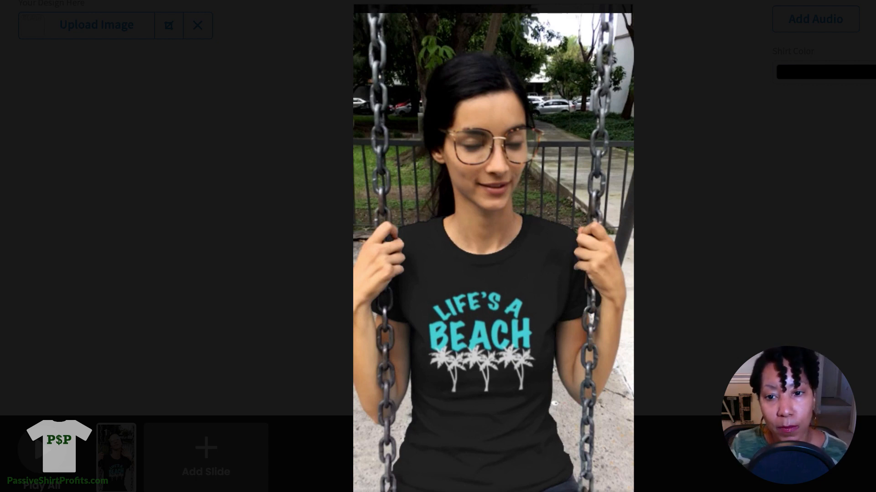
{"action": "key", "text": "Escape"}
{"action": "scroll", "coordinate": [492, 246], "scroll_direction": "up", "scroll_amount": 2}
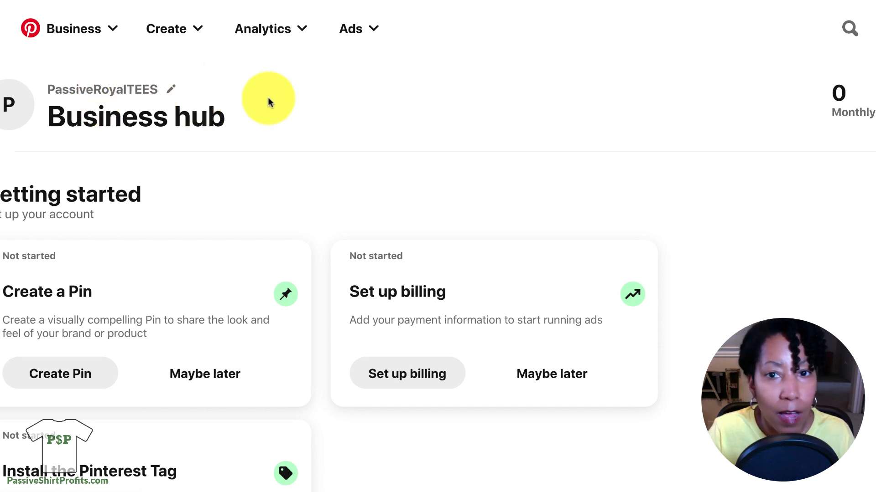
On Pinterest, create a new Pin for the "Life's a Beach" T-shirt video
{"action": "left_click", "coordinate": [187, 26]}
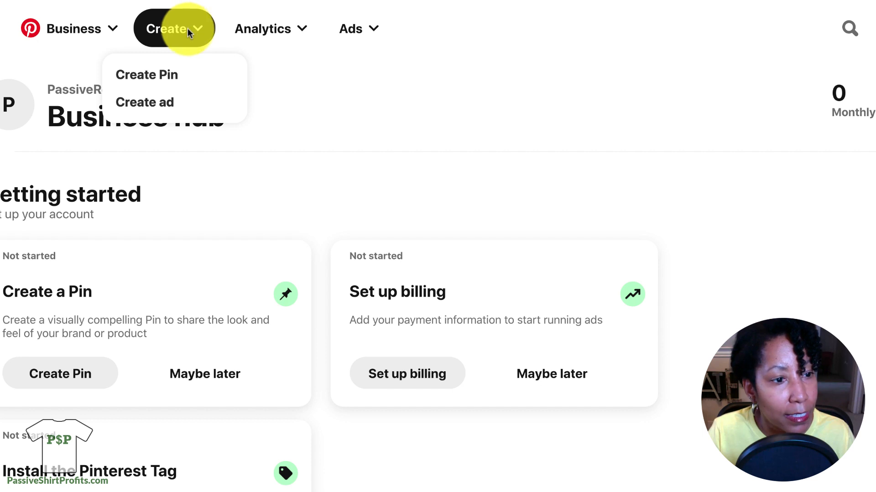
{"action": "left_click", "coordinate": [150, 73]}
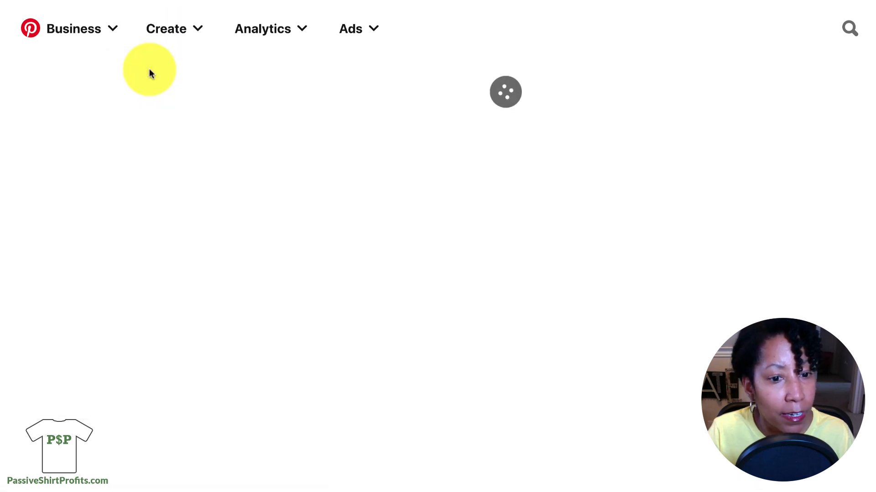
{"action": "scroll", "coordinate": [358, 189], "scroll_direction": "down", "scroll_amount": 1}
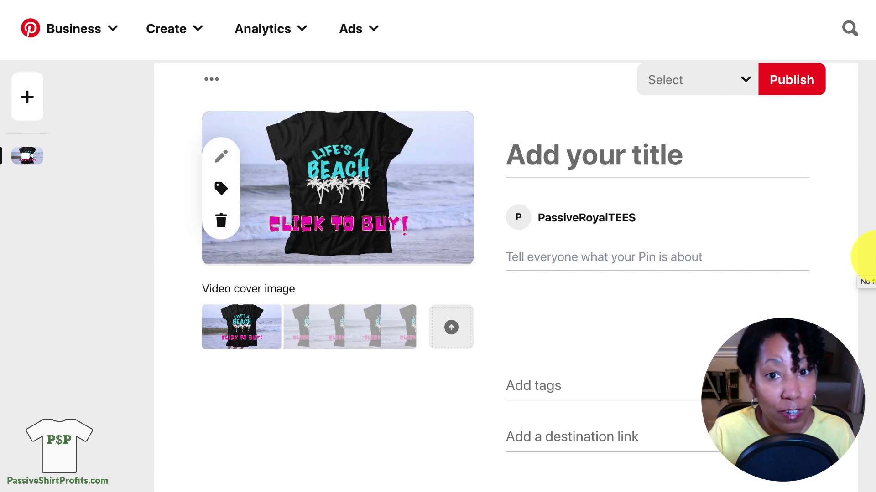
Title the Pin "Life's a Beach - Beach Lover Vacation T-Shirt"
{"action": "left_click", "coordinate": [635, 157]}
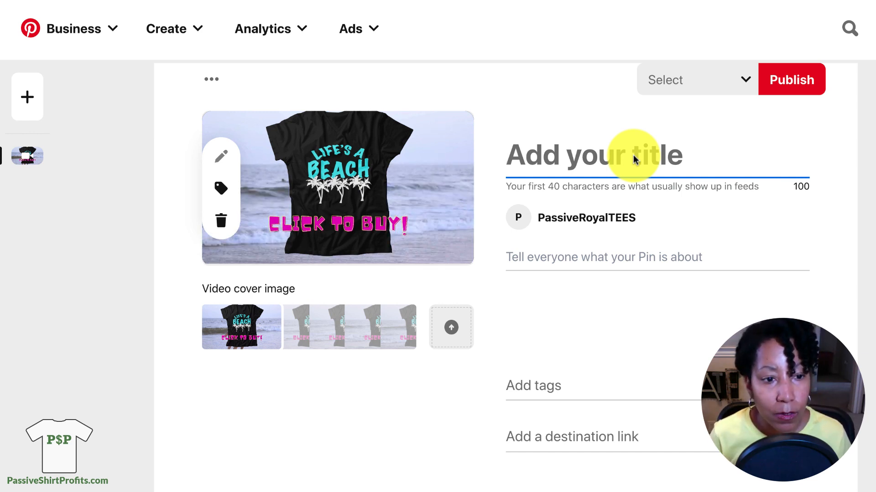
{"action": "type", "text": "LIfe"}
{"action": "key", "text": "BackSpace"}
{"action": "key", "text": "BackSpace"}
{"action": "key", "text": "BackSpace"}
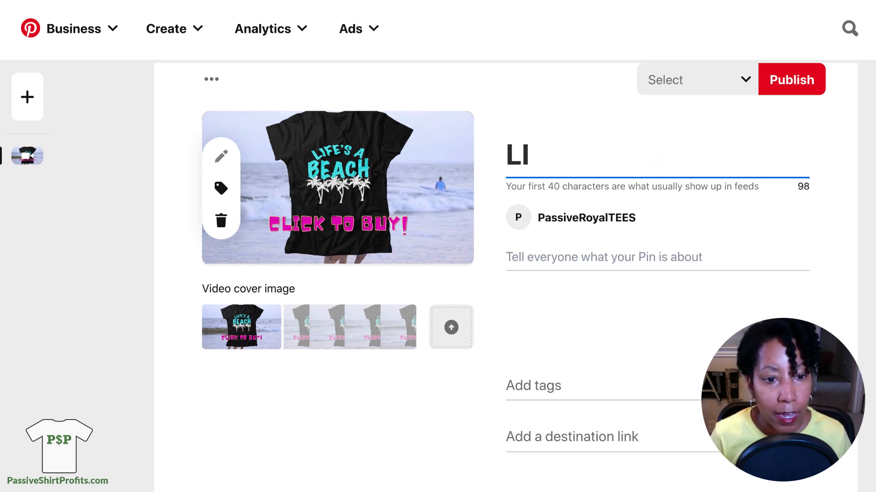
{"action": "type", "text": "ife's a "}
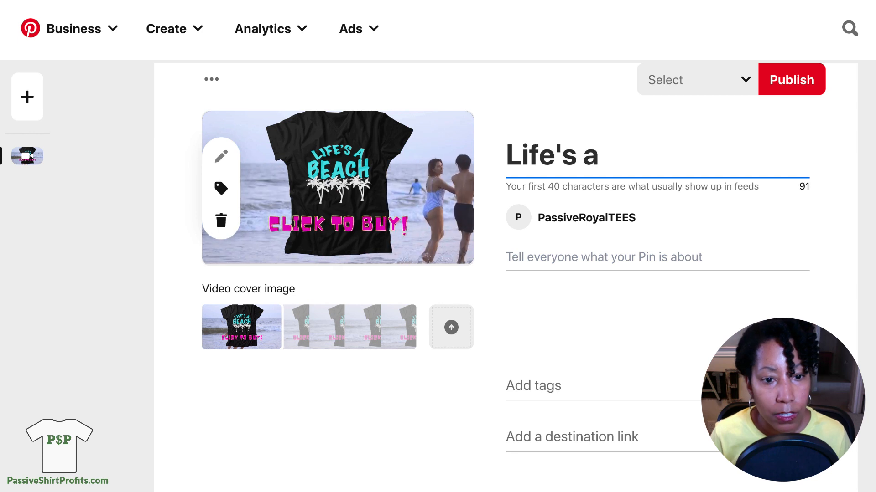
{"action": "type", "text": "Beach -"}
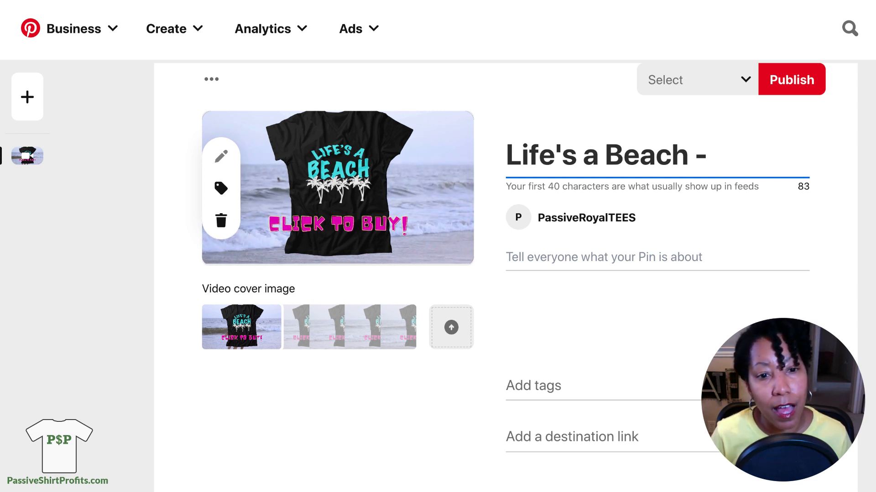
{"action": "type", "text": "Beach Love"}
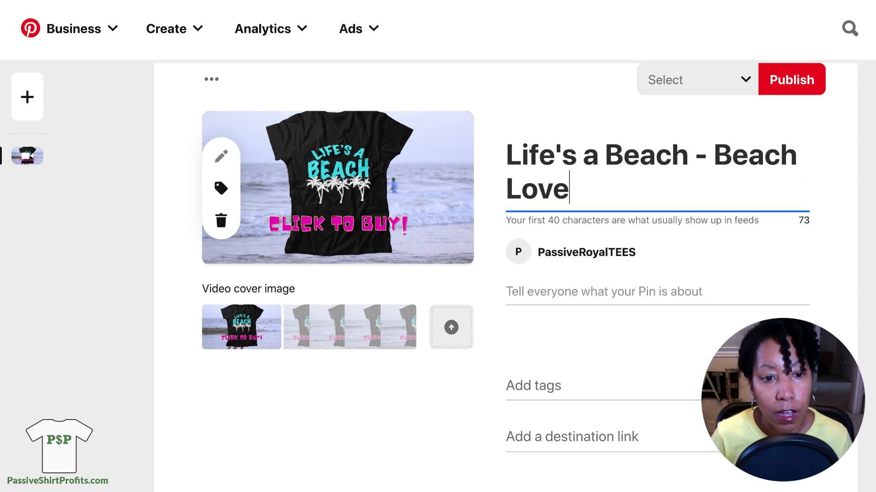
{"action": "type", "text": "r Vacation "}
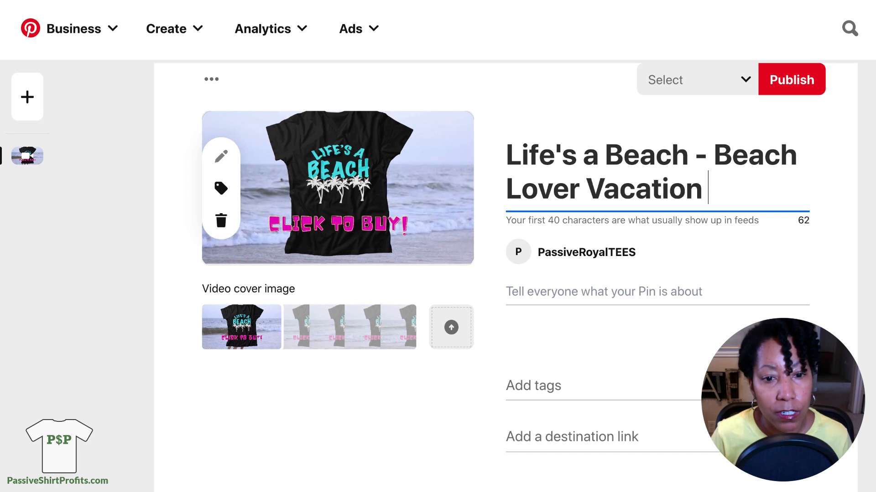
{"action": "type", "text": "T-Shirt"}
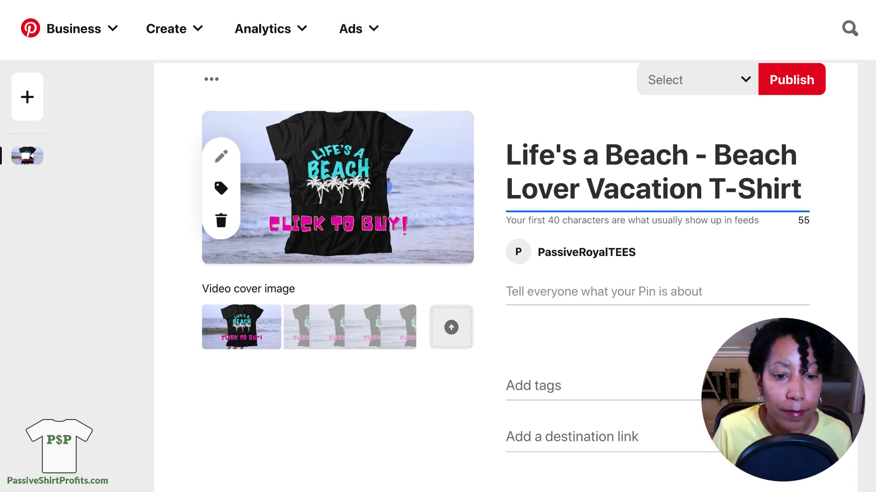
Describe the Pin as "Great design or gift idea for a beach bum or someone who loves to frolic at the beach and loves the ocean."
{"action": "left_click", "coordinate": [613, 288]}
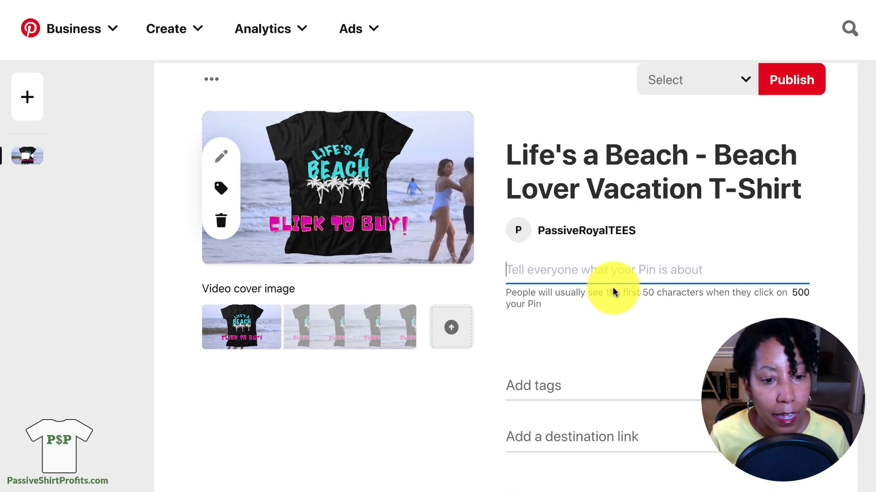
{"action": "type", "text": "Great design"}
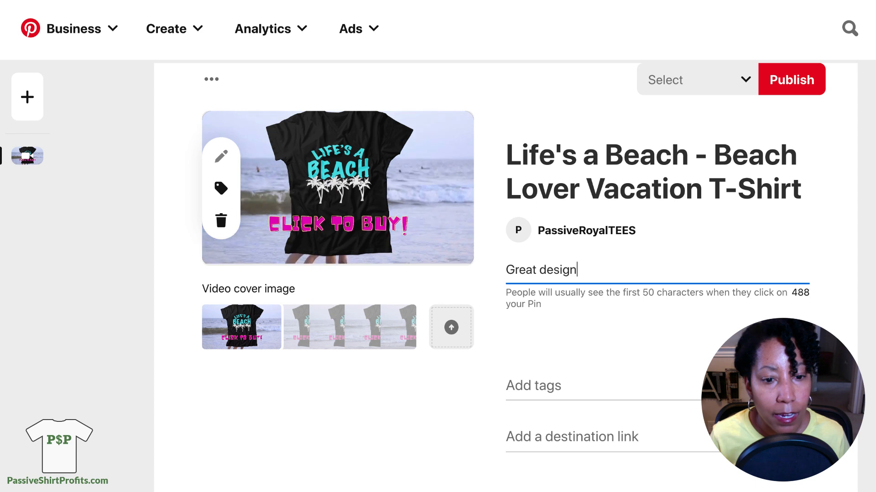
{"action": "type", "text": " or gift idea"}
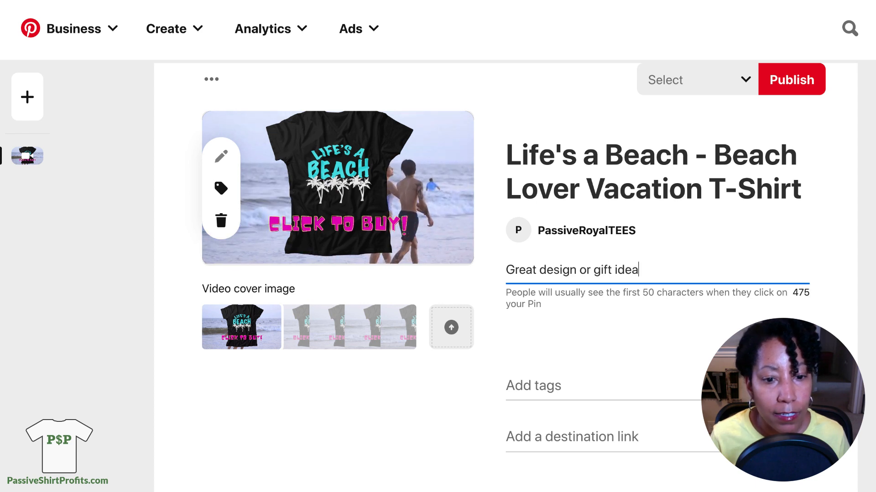
{"action": "type", "text": " for a b"}
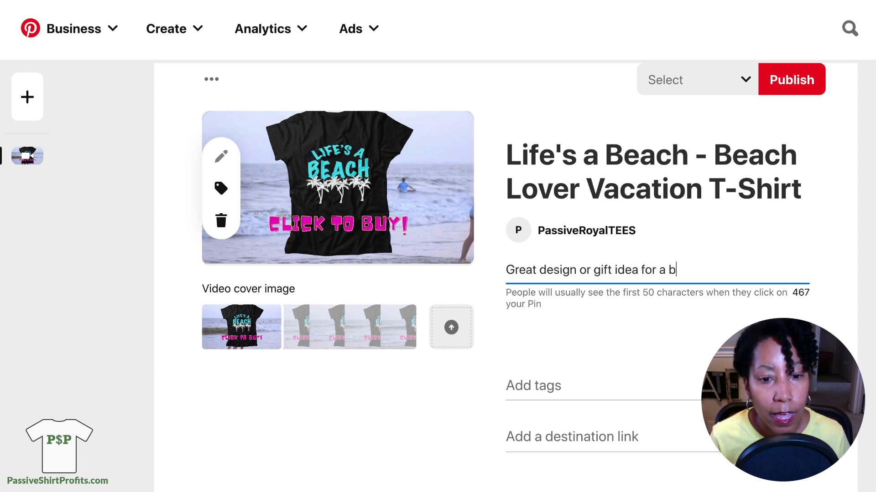
{"action": "type", "text": "each bum "}
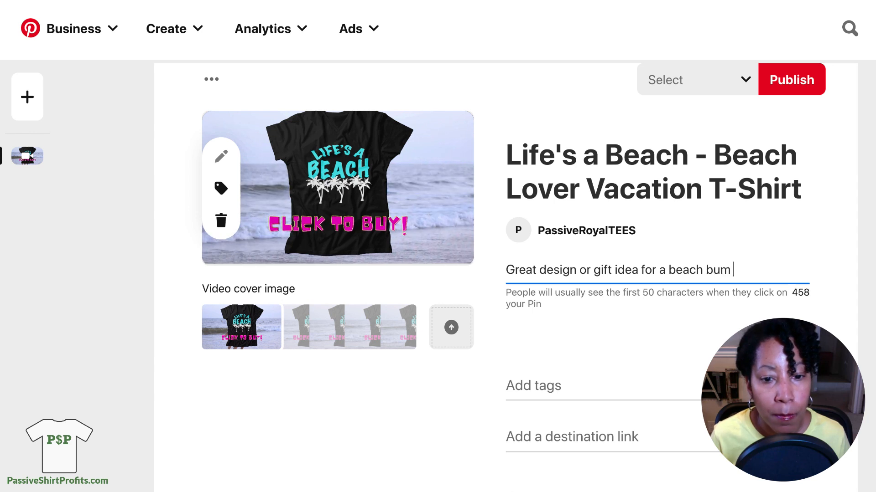
{"action": "type", "text": "or some"}
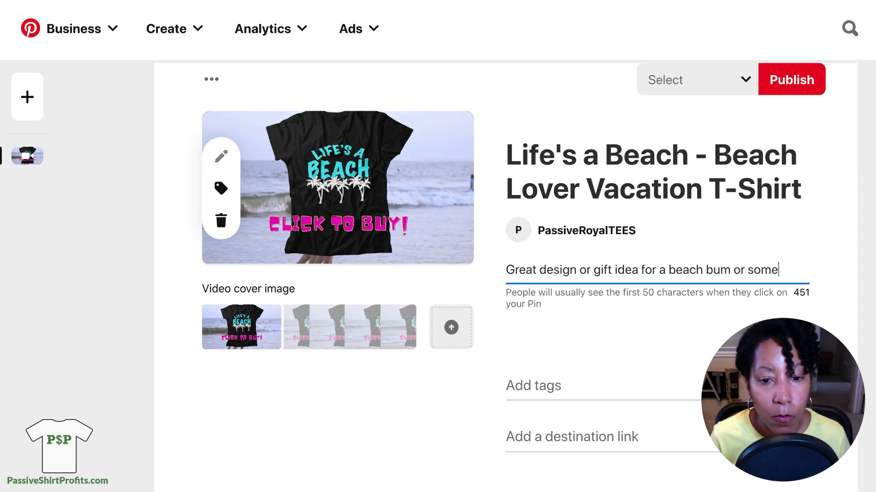
{"action": "type", "text": "one who loves to "}
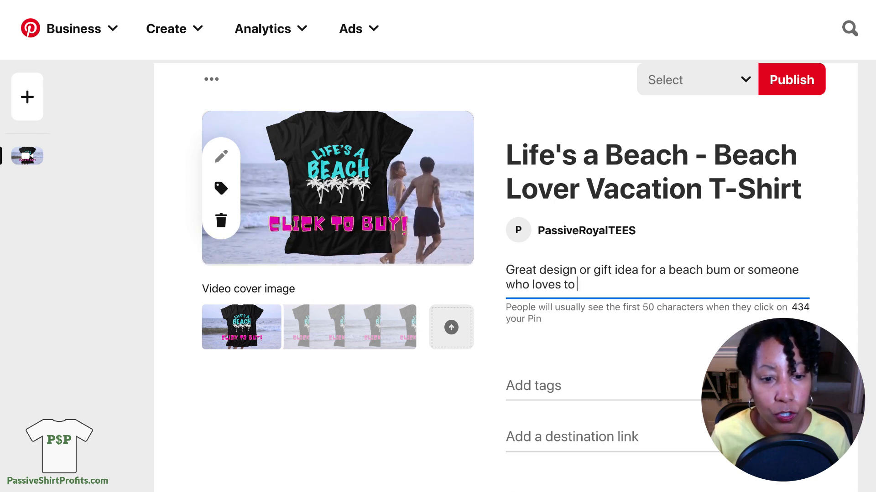
{"action": "type", "text": "frolic"}
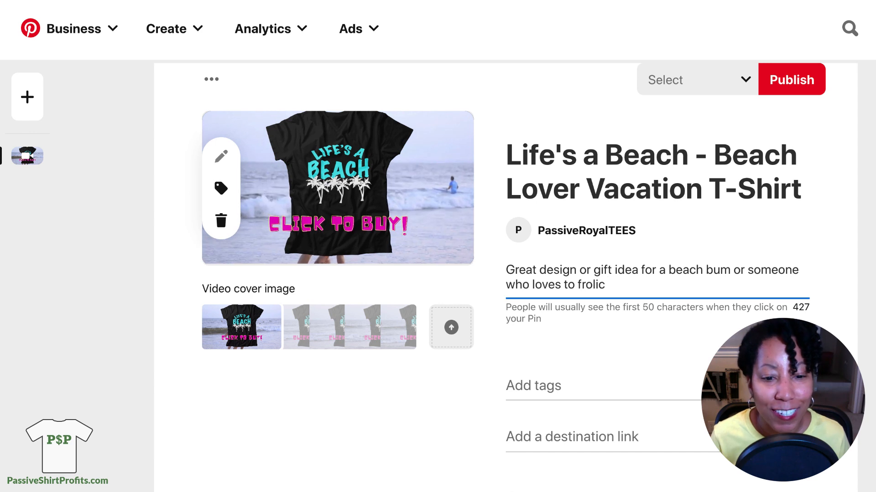
{"action": "type", "text": "at the b"}
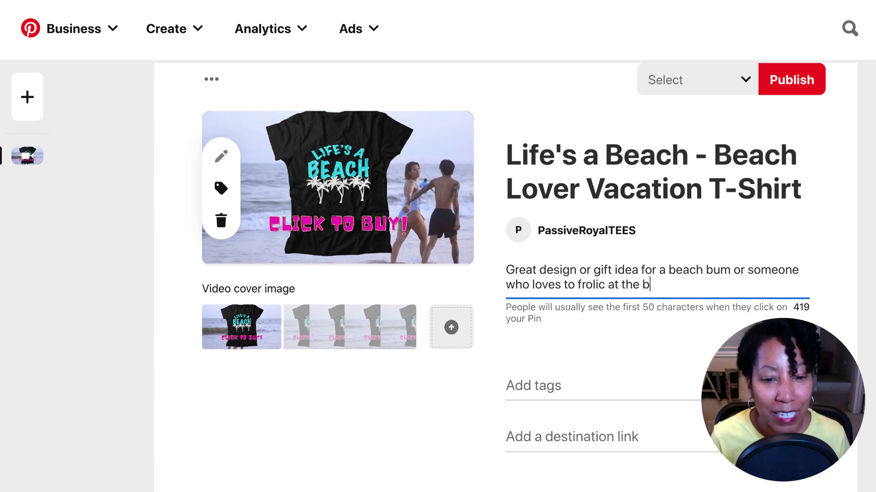
{"action": "type", "text": "each and love"}
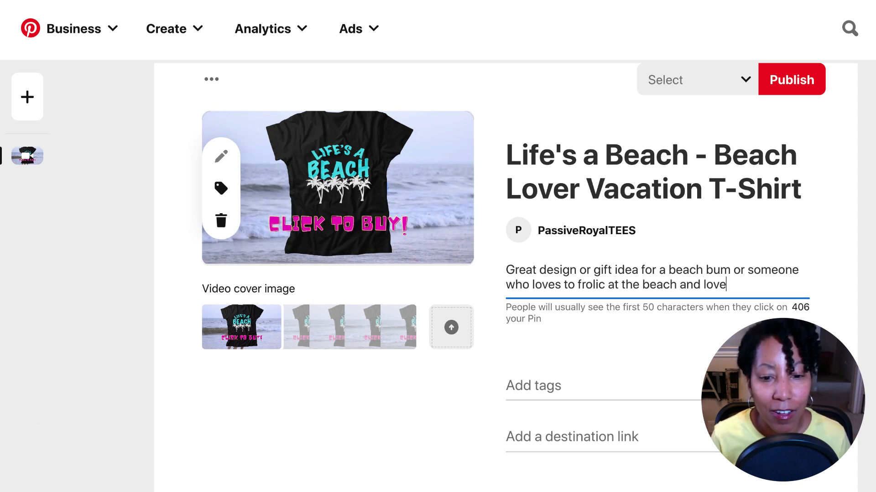
{"action": "type", "text": "s the ocean."}
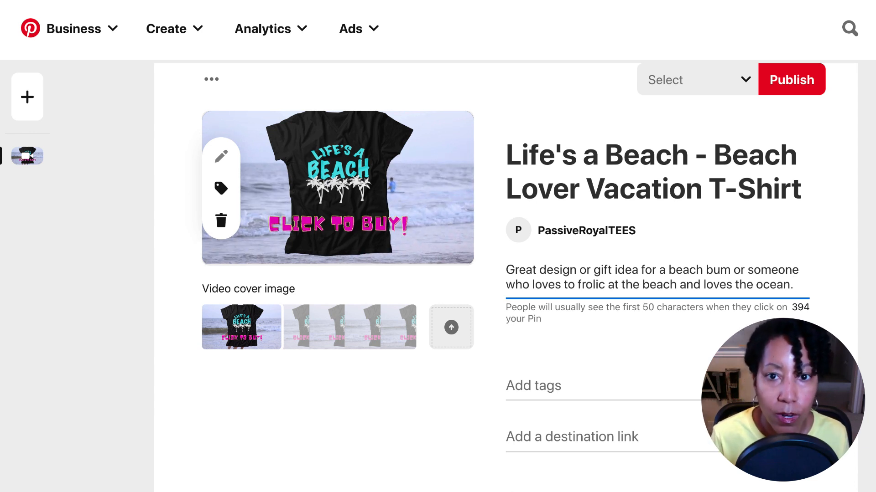
Leave the Pin's tags empty and start entering its destination link
{"action": "left_click", "coordinate": [553, 389]}
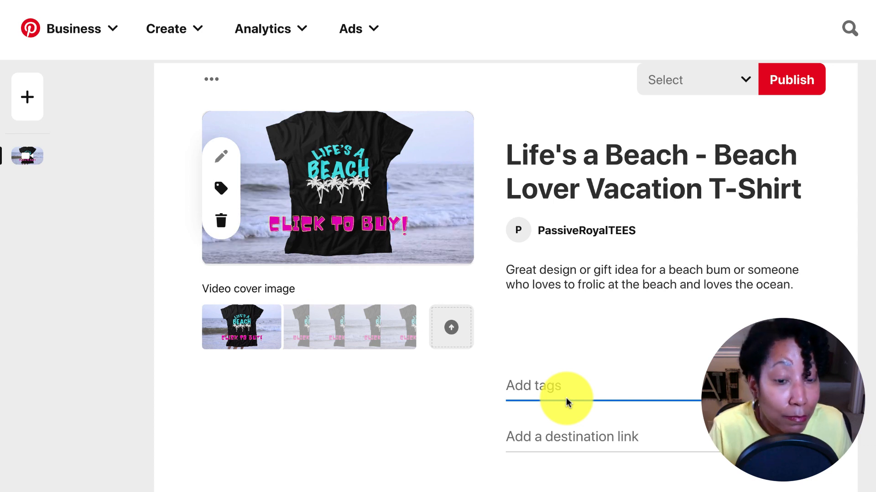
{"action": "left_click", "coordinate": [525, 438]}
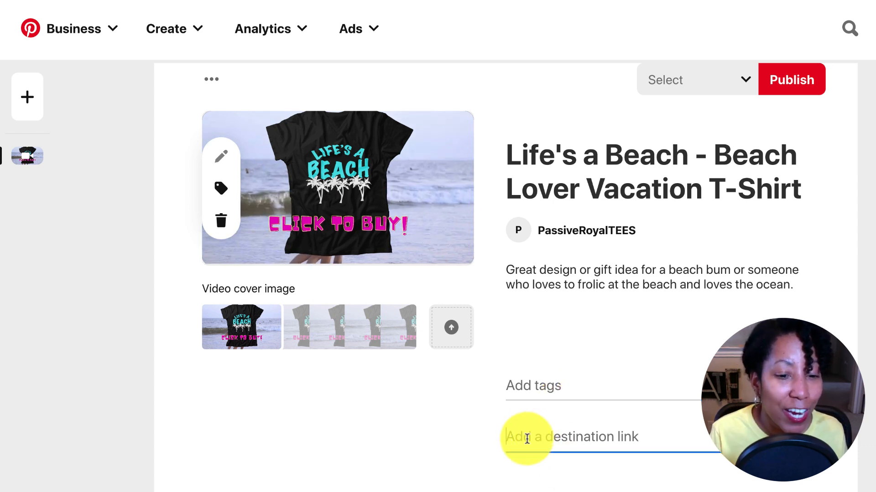